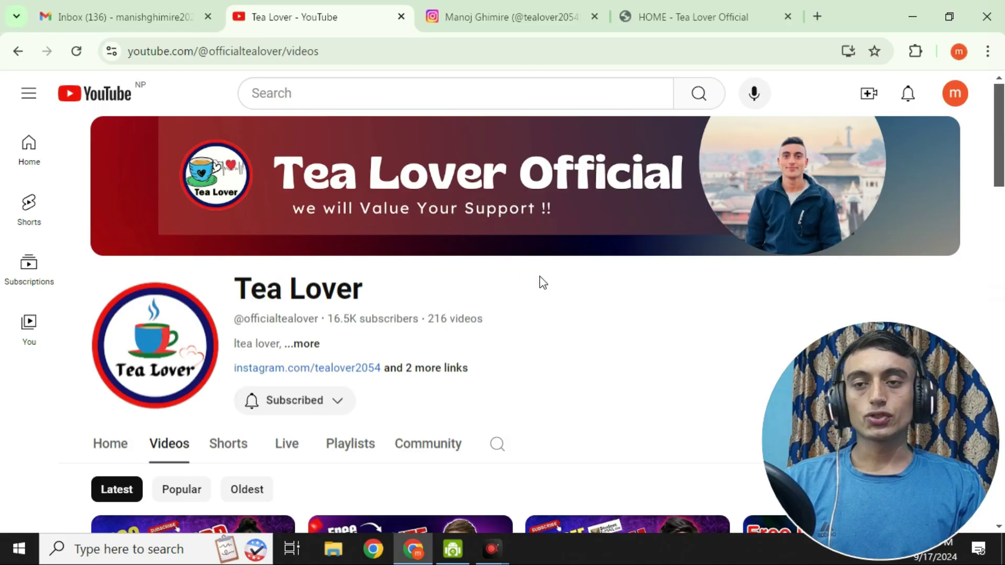
- Scroll down the Tea Lover channel's Videos page, then switch to the Gmail inbox
{"action": "scroll", "coordinate": [541, 277], "scroll_direction": "down", "scroll_amount": 2}
{"action": "scroll", "coordinate": [542, 277], "scroll_direction": "down", "scroll_amount": 3}
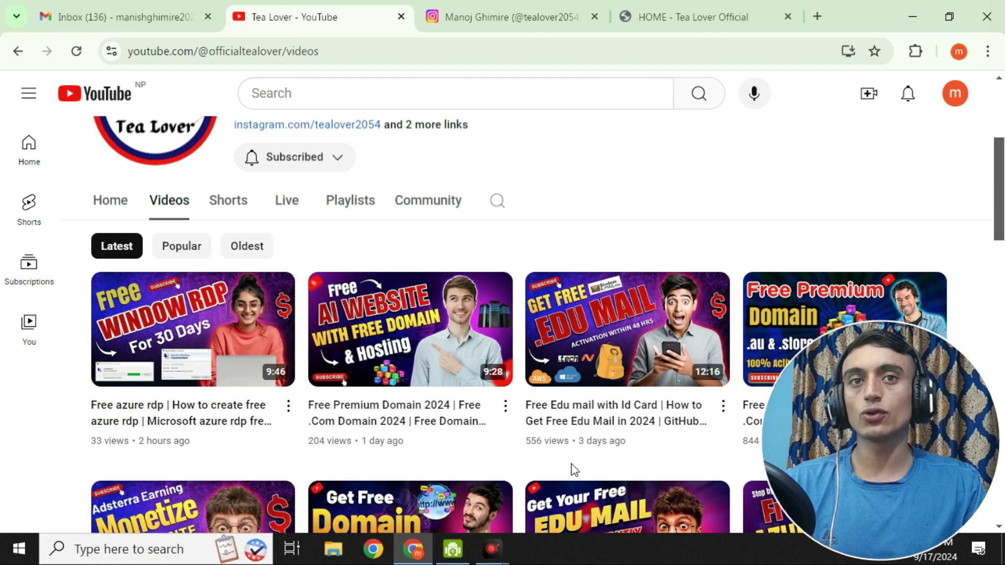
{"action": "left_click", "coordinate": [139, 25]}
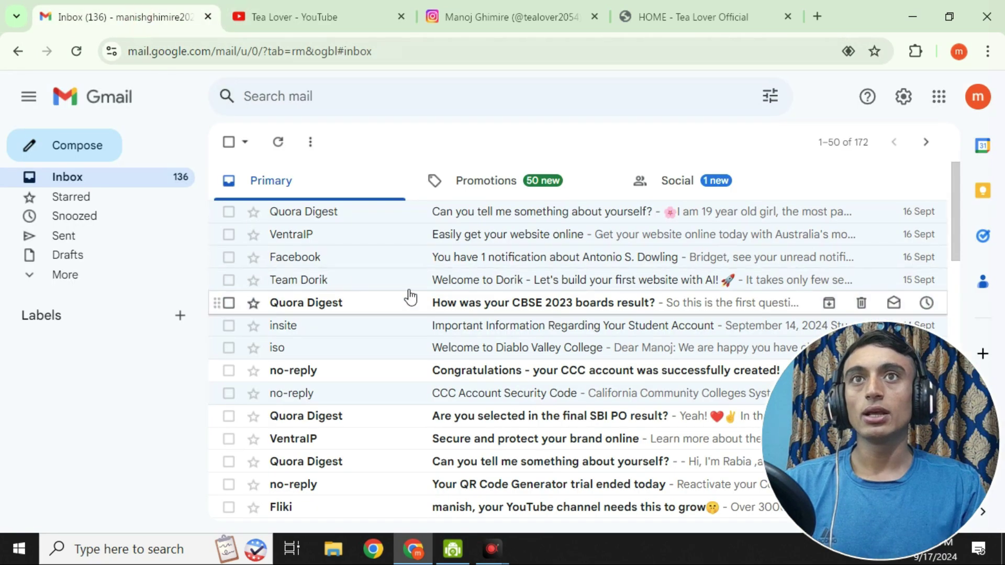
- Open the insite student-account email, highlight its username line, then return to the Tea Lover videos
{"action": "left_click", "coordinate": [290, 327]}
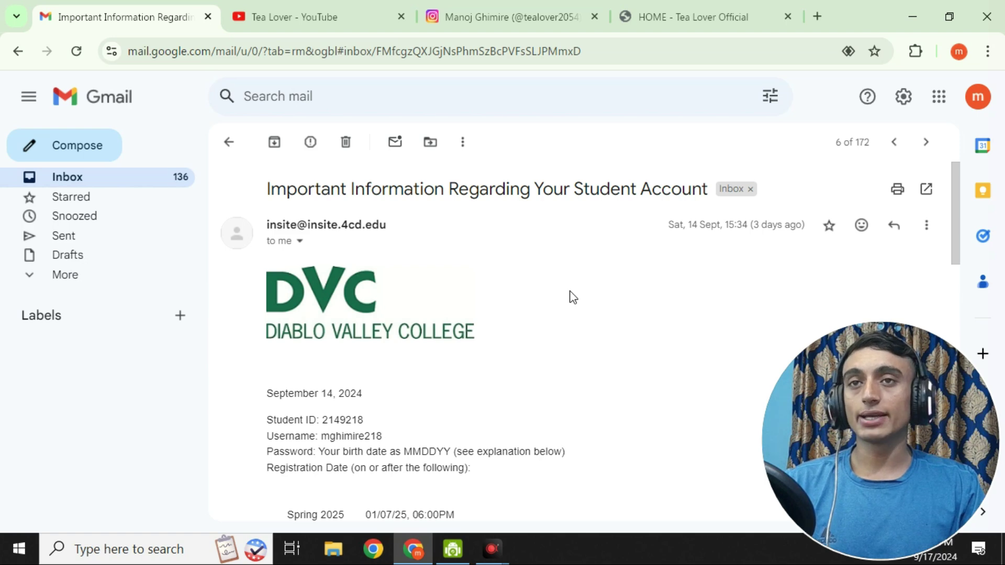
{"action": "scroll", "coordinate": [545, 303], "scroll_direction": "down", "scroll_amount": 3}
{"action": "left_click_drag", "start_coordinate": [266, 257], "coordinate": [389, 259]}
{"action": "left_click_drag", "start_coordinate": [295, 274], "coordinate": [385, 275]}
{"action": "scroll", "coordinate": [453, 347], "scroll_direction": "up", "scroll_amount": 3}
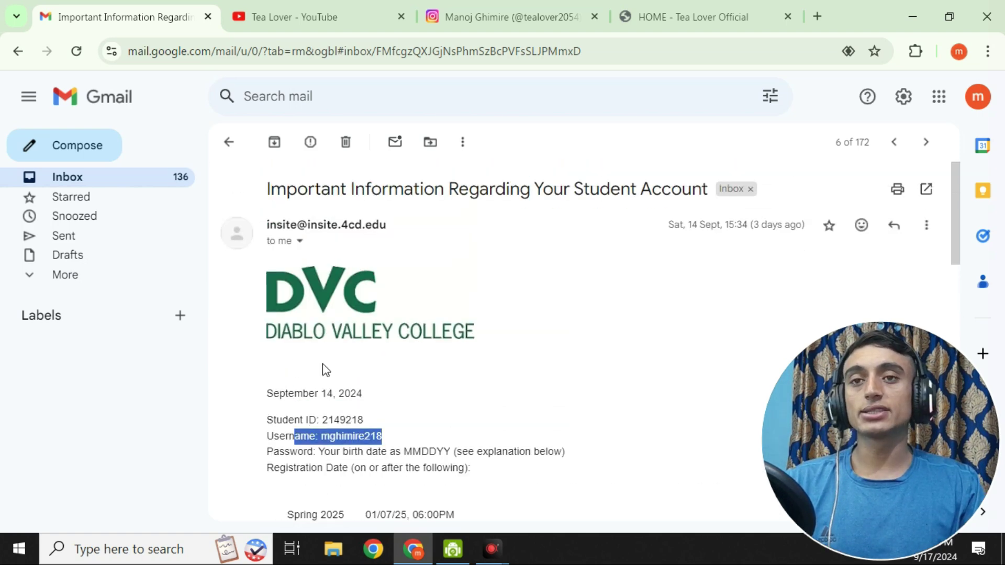
{"action": "left_click", "coordinate": [406, 394]}
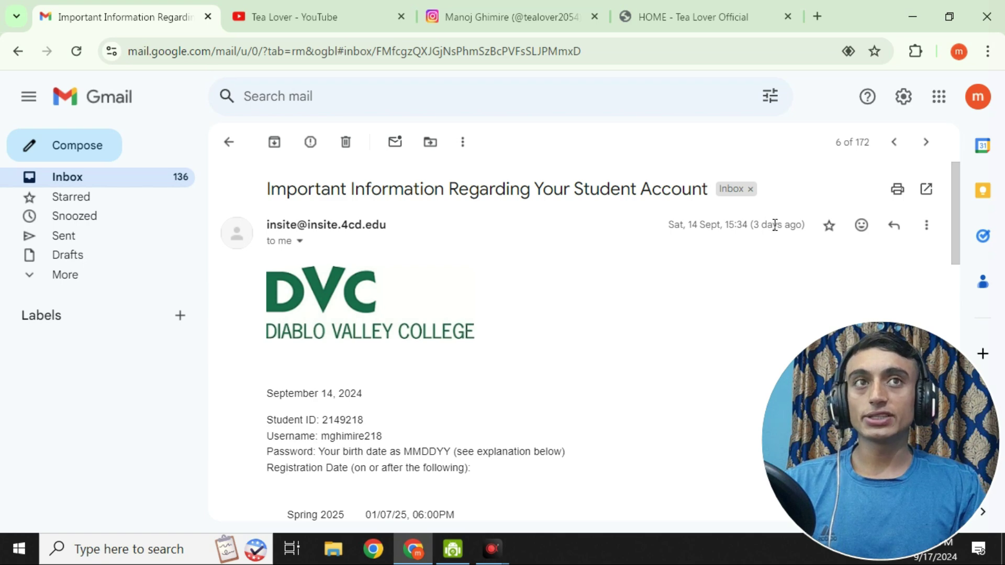
{"action": "left_click", "coordinate": [298, 19]}
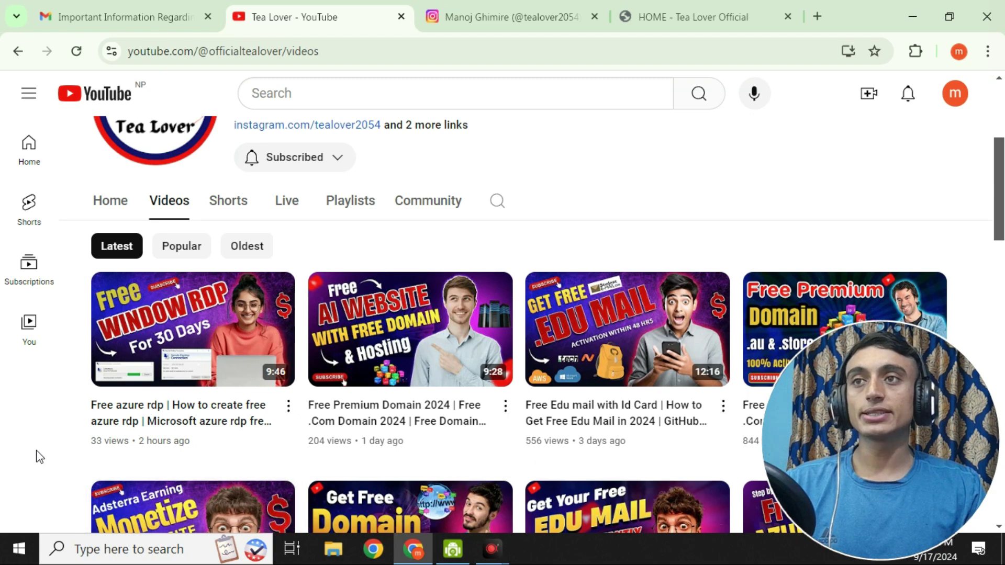
{"action": "scroll", "coordinate": [39, 457], "scroll_direction": "down", "scroll_amount": 2}
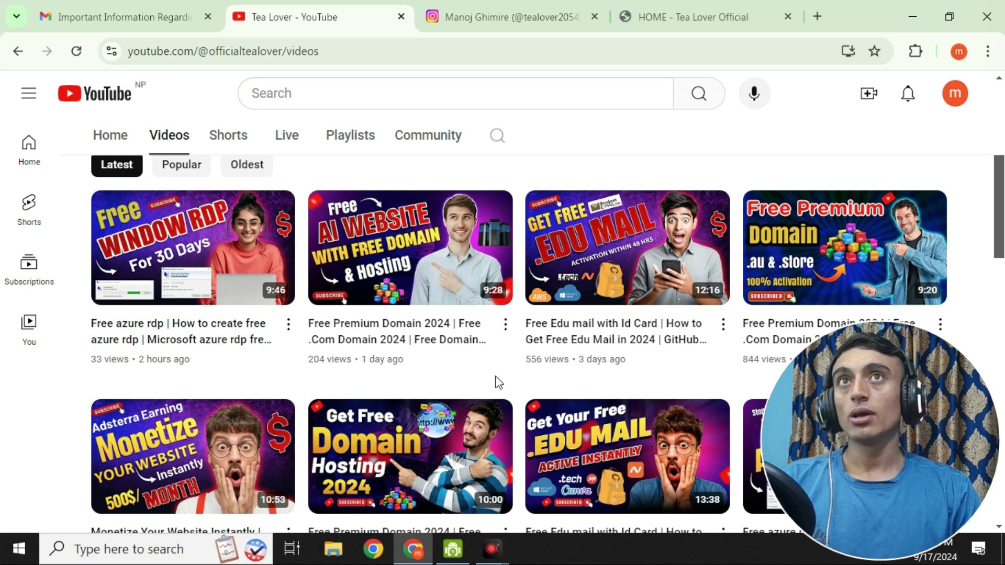
- Switch to the HOME - Tea Lover Official website tab
{"action": "left_click", "coordinate": [649, 19]}
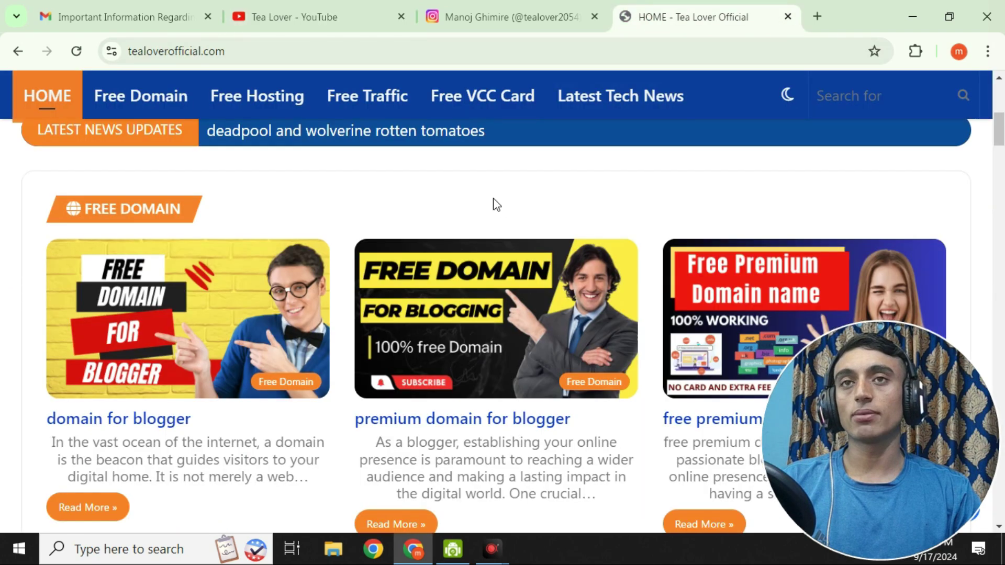
- Scroll through the Free Hosting and Free Traffic posts, then move to the Instagram and Gmail tabs
{"action": "scroll", "coordinate": [496, 205], "scroll_direction": "down", "scroll_amount": 15}
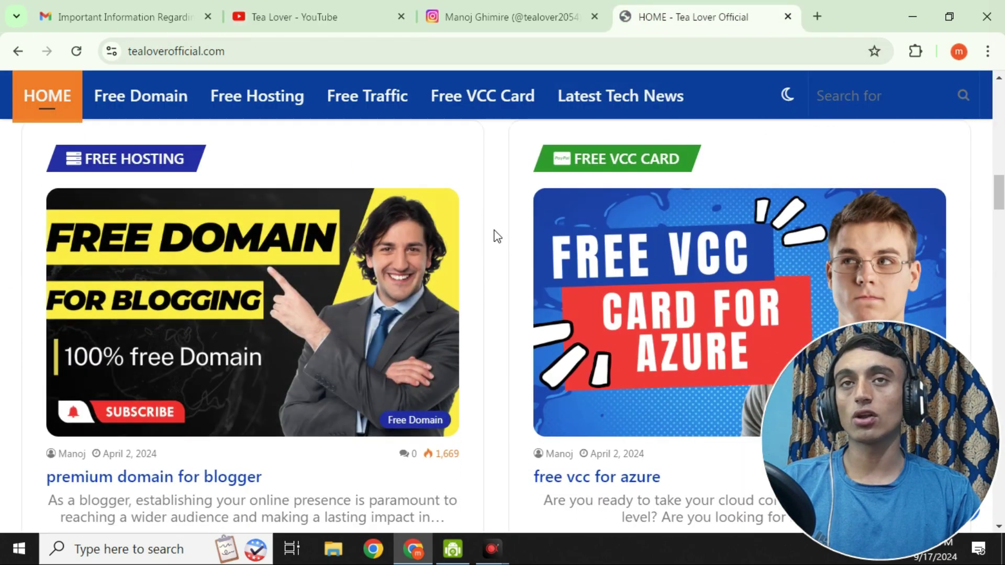
{"action": "scroll", "coordinate": [497, 236], "scroll_direction": "down", "scroll_amount": 8}
{"action": "scroll", "coordinate": [497, 237], "scroll_direction": "down", "scroll_amount": 5}
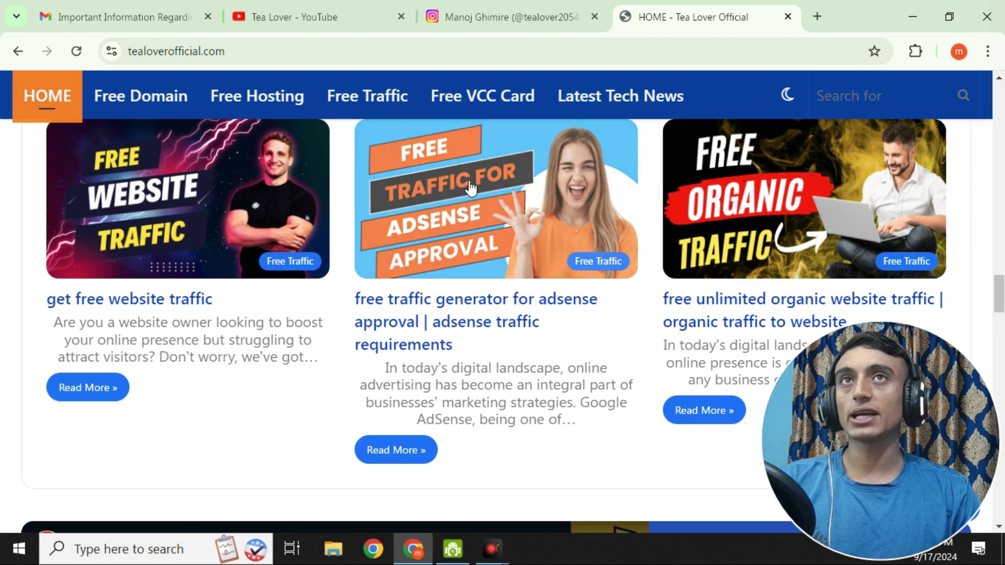
{"action": "key", "text": "ctrl+shift+Tab"}
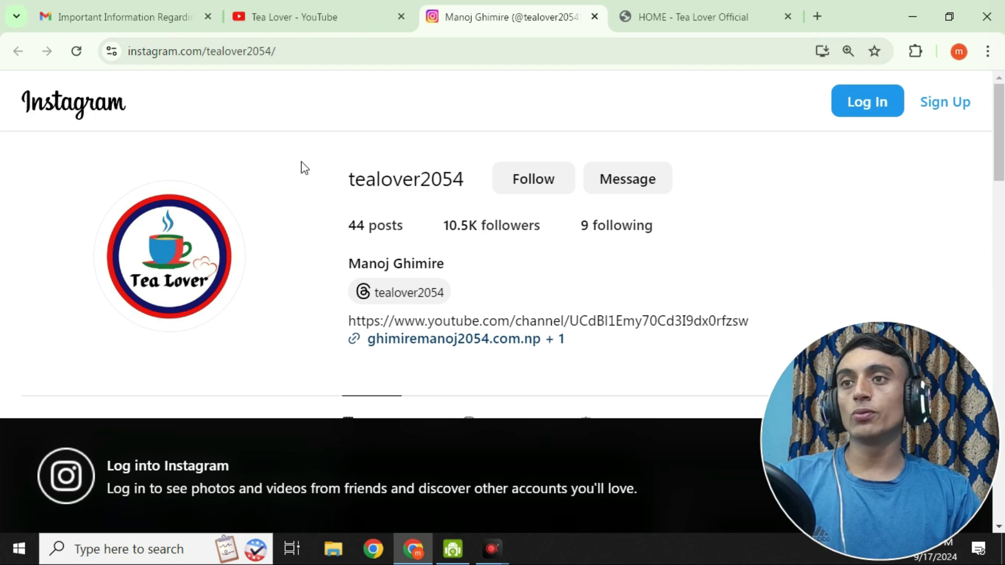
{"action": "left_click", "coordinate": [160, 24]}
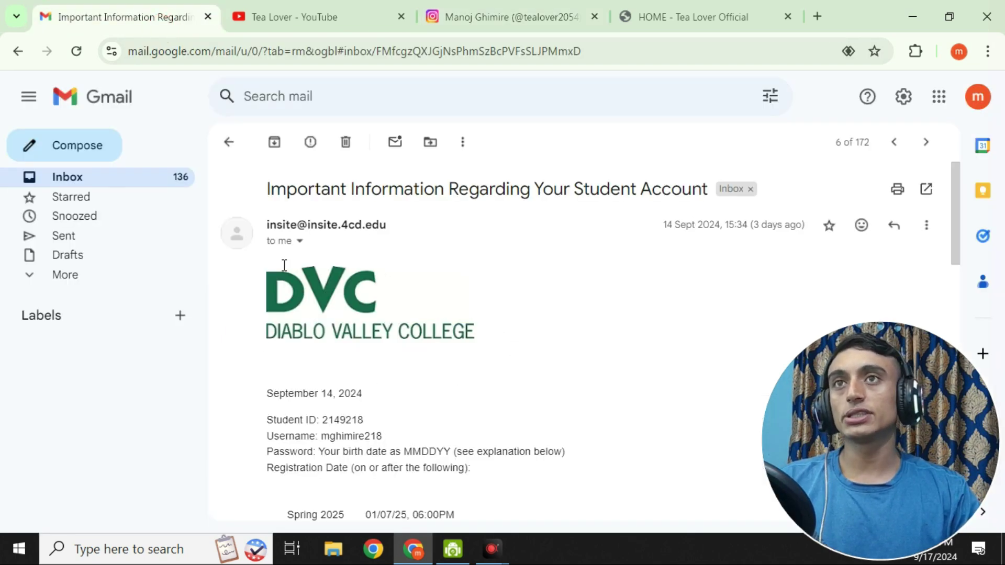
- Go back to the inbox, reopen the insite email and highlight the sender's address
{"action": "left_click", "coordinate": [228, 142]}
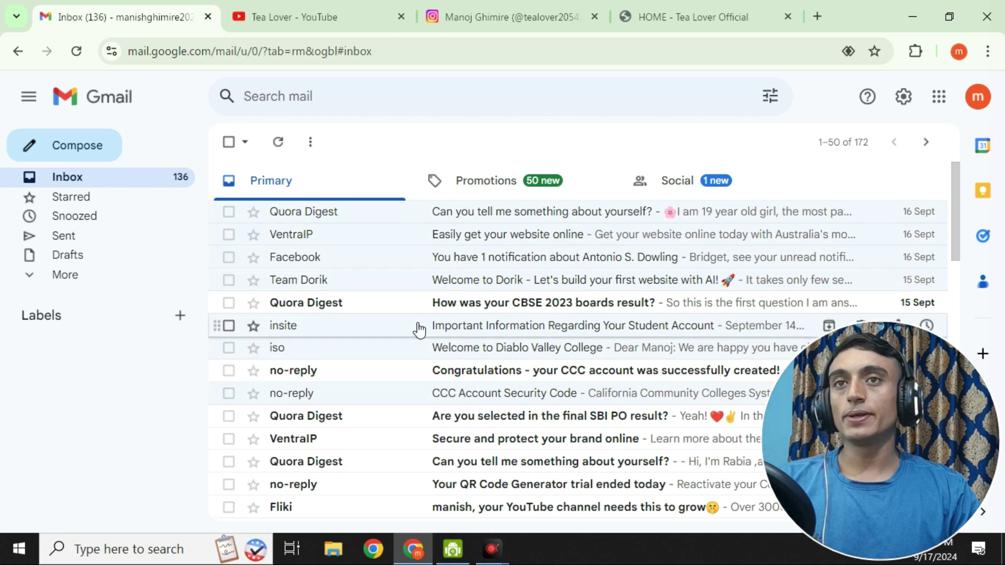
{"action": "left_click", "coordinate": [298, 327]}
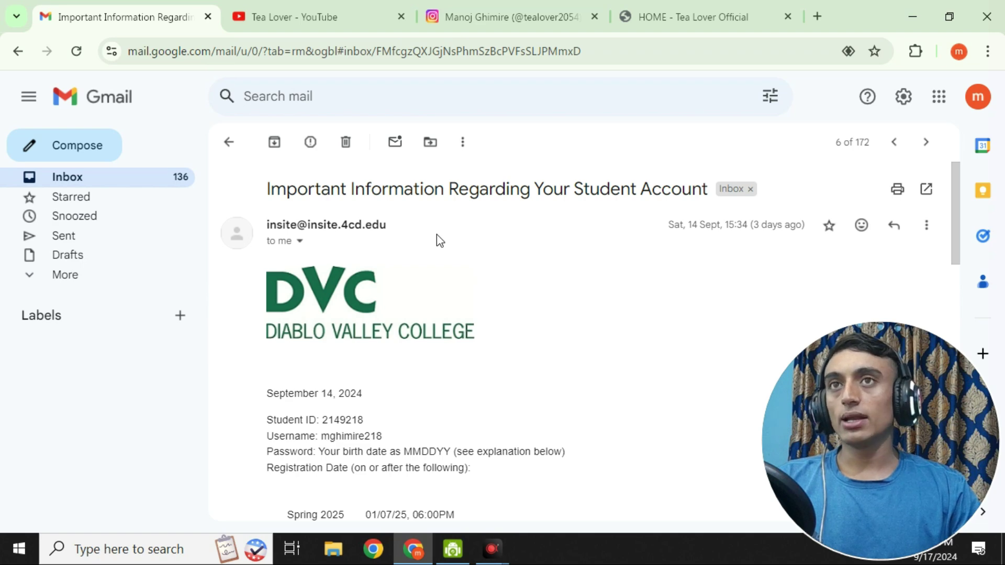
{"action": "left_click_drag", "start_coordinate": [264, 224], "coordinate": [448, 221]}
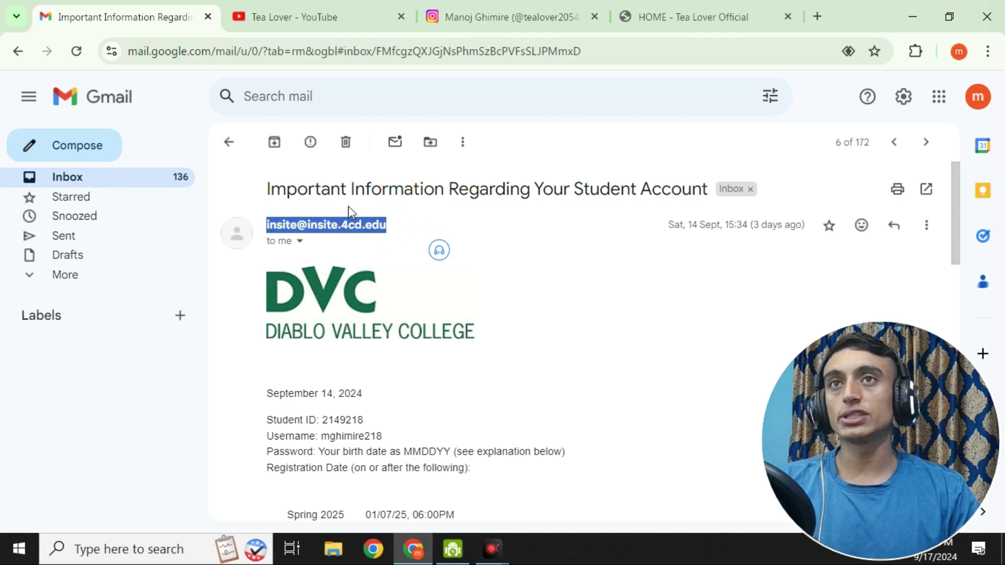
{"action": "scroll", "coordinate": [372, 225], "scroll_direction": "down", "scroll_amount": 3}
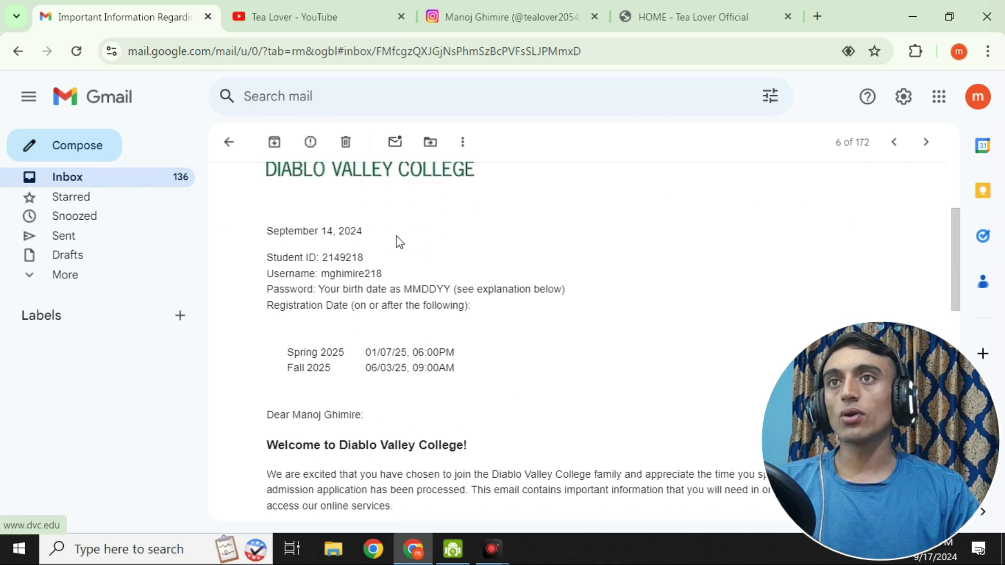
- Highlight the student ID, username and password explanation, then scroll to the InSite portal paragraph
{"action": "left_click_drag", "start_coordinate": [324, 255], "coordinate": [384, 260]}
{"action": "left_click_drag", "start_coordinate": [323, 273], "coordinate": [401, 280]}
{"action": "left_click_drag", "start_coordinate": [320, 289], "coordinate": [553, 288]}
{"action": "left_click", "coordinate": [553, 314]}
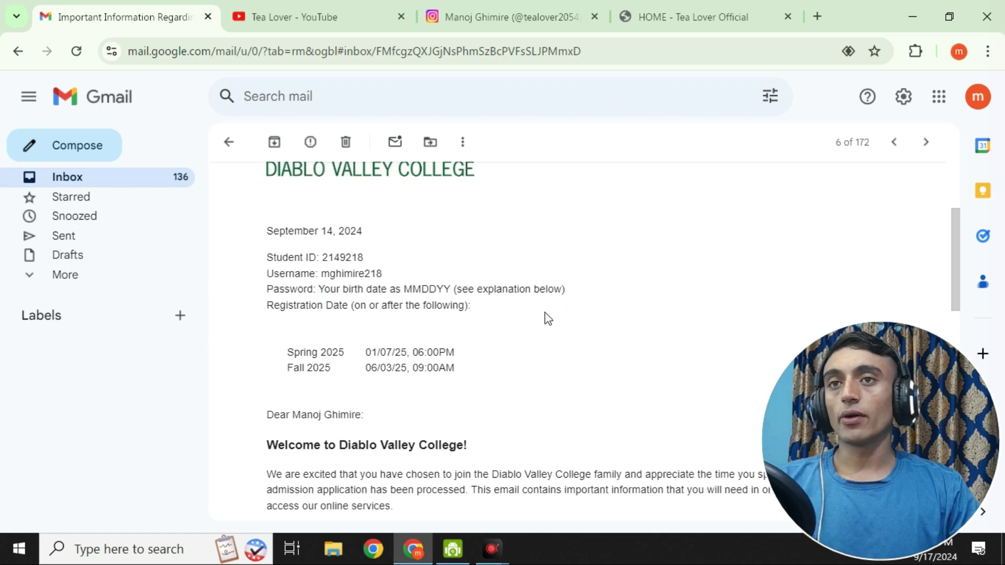
{"action": "scroll", "coordinate": [465, 260], "scroll_direction": "down", "scroll_amount": 1}
{"action": "scroll", "coordinate": [465, 261], "scroll_direction": "down", "scroll_amount": 6}
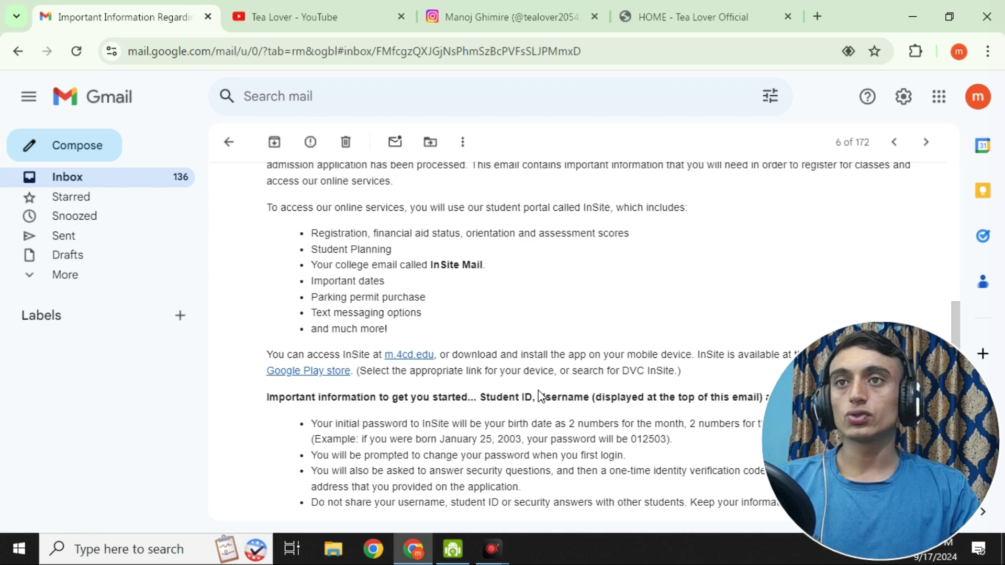
- Try the email's Google Play link, close the Not found tab, and open m.4cd.edu
{"action": "left_click", "coordinate": [293, 372]}
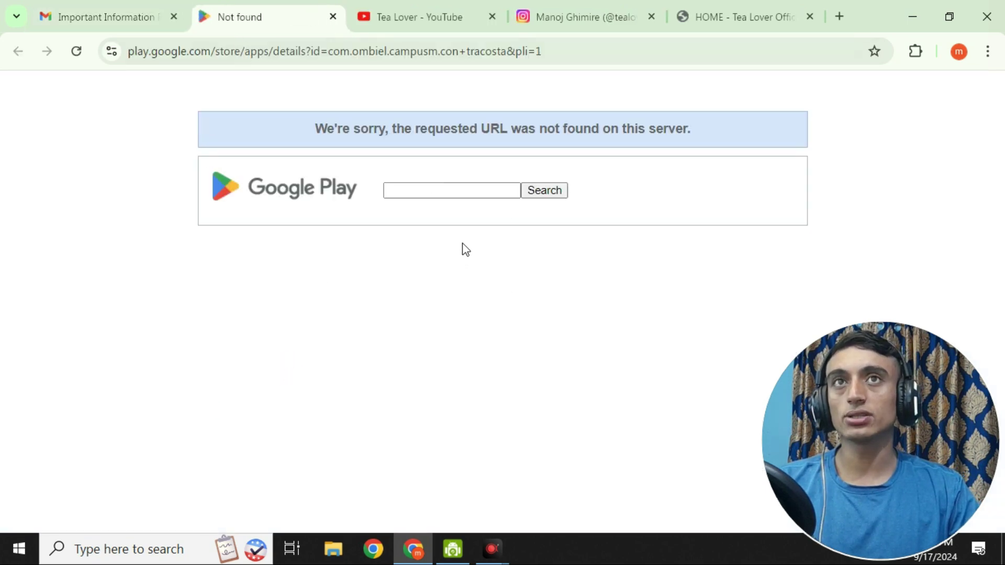
{"action": "left_click", "coordinate": [333, 16]}
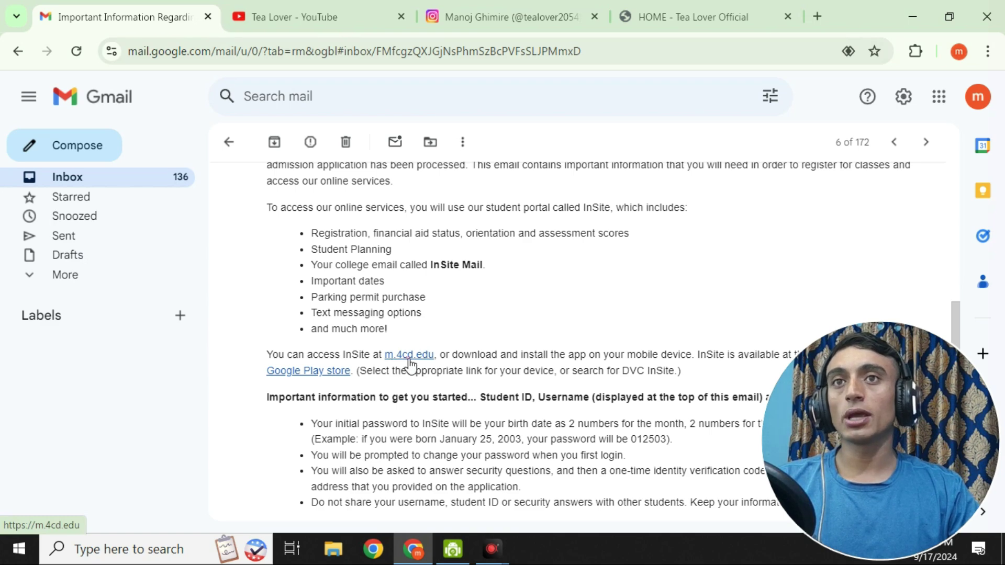
{"action": "left_click", "coordinate": [409, 357]}
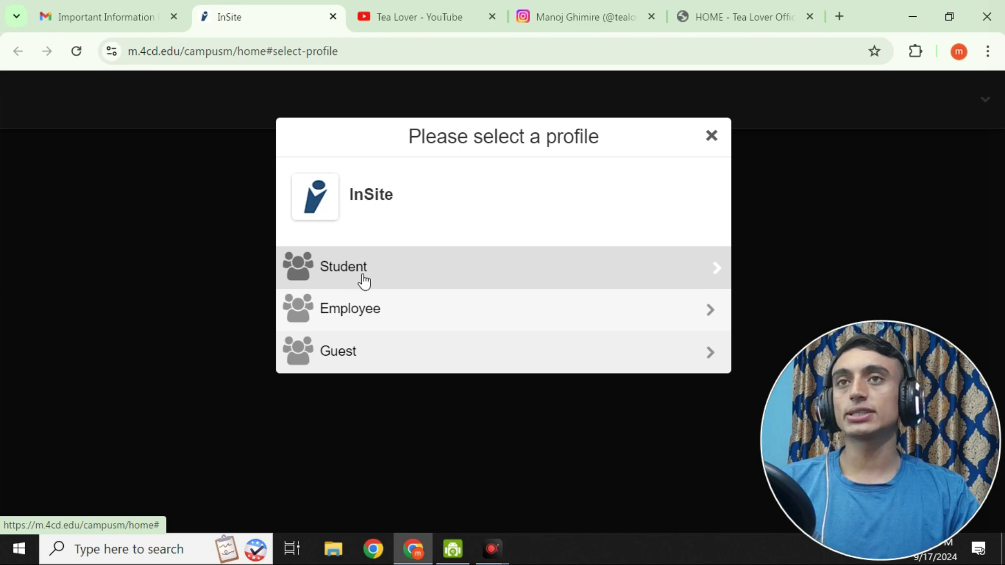
- Choose the Student profile in InSite, then return to the student-account email
{"action": "left_click", "coordinate": [365, 281]}
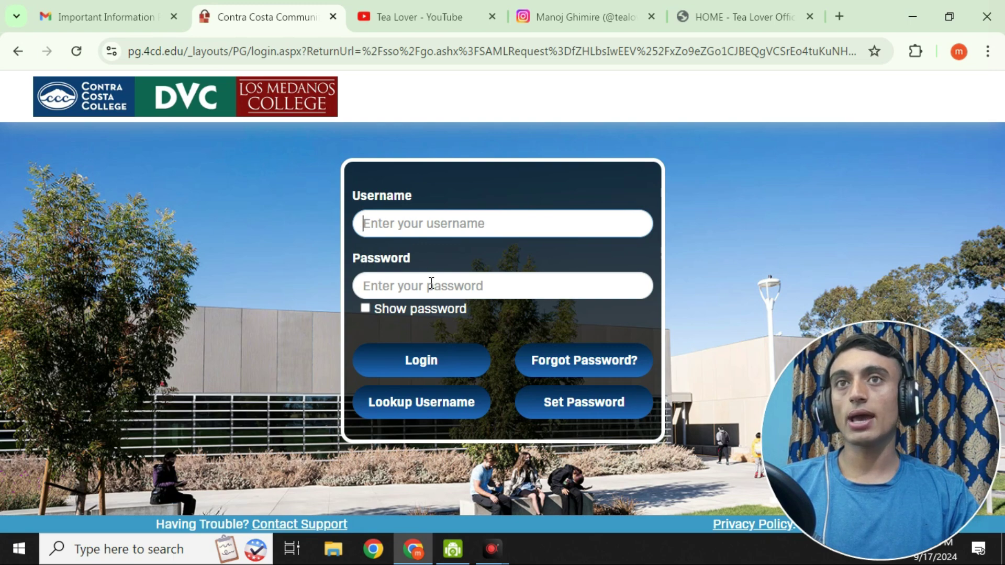
{"action": "left_click", "coordinate": [124, 15]}
{"action": "scroll", "coordinate": [419, 373], "scroll_direction": "up", "scroll_amount": 10}
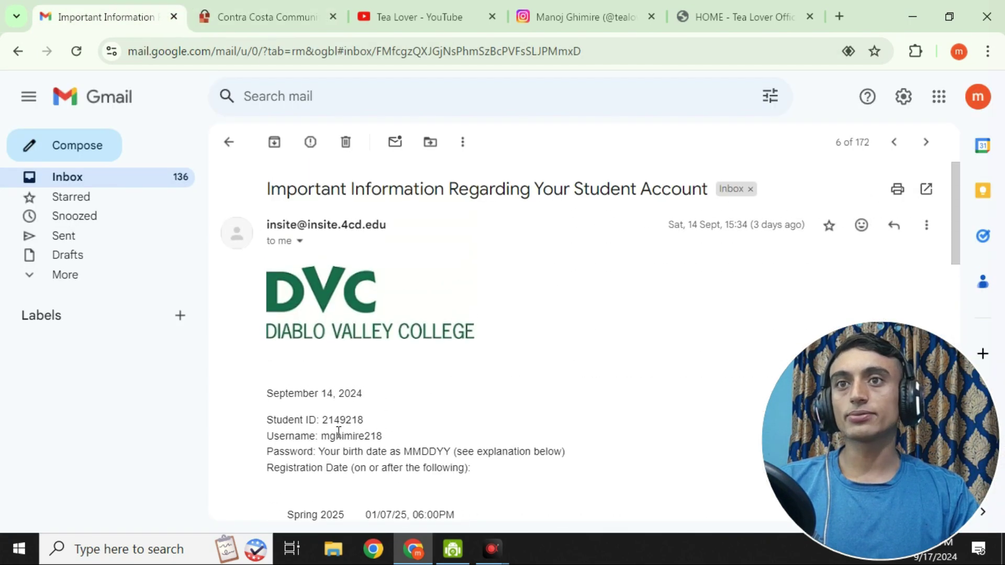
- Copy the username from the email and paste it into the InSite login form
{"action": "left_click_drag", "start_coordinate": [321, 436], "coordinate": [385, 436]}
{"action": "right_click", "coordinate": [366, 433]}
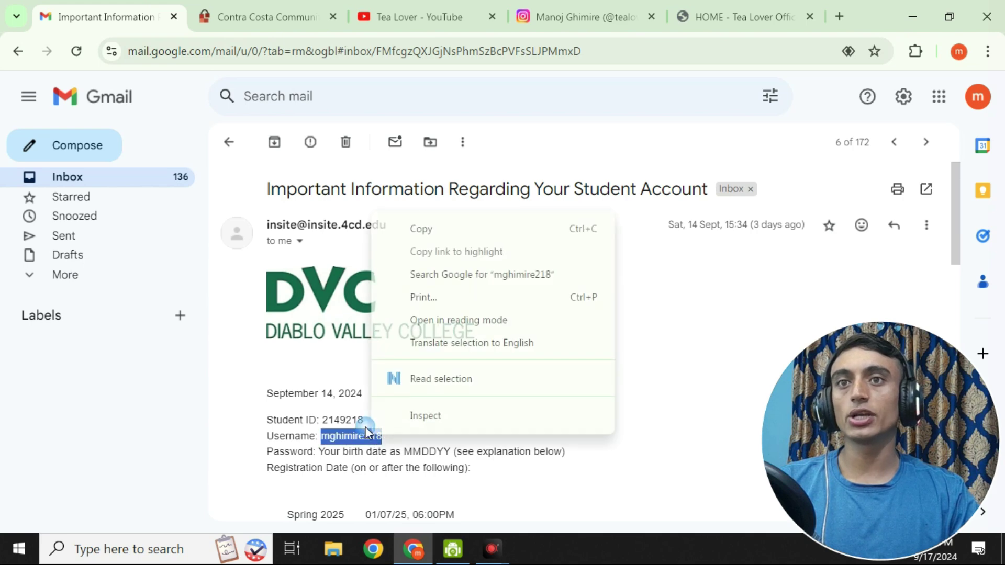
{"action": "left_click", "coordinate": [413, 236]}
{"action": "left_click", "coordinate": [246, 15]}
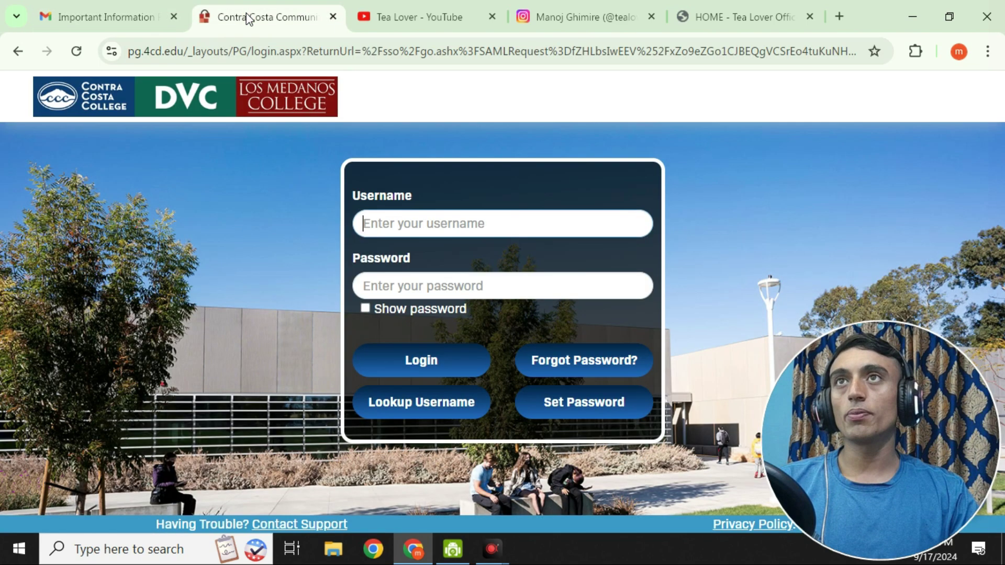
{"action": "right_click", "coordinate": [419, 215]}
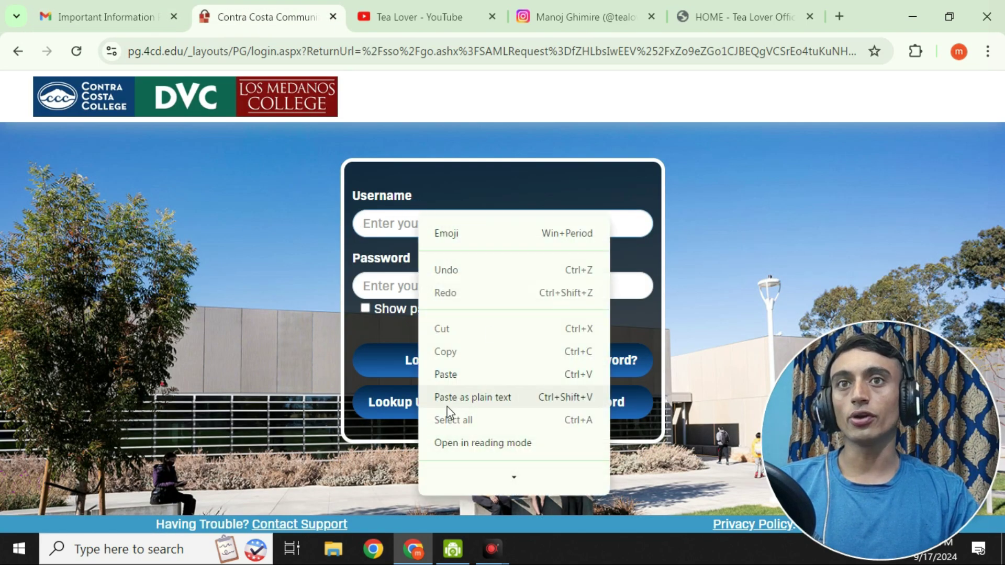
{"action": "left_click", "coordinate": [445, 375]}
- Work out the MMDDYY birth-date password from the email's example and submit the login
{"action": "left_click", "coordinate": [99, 17]}
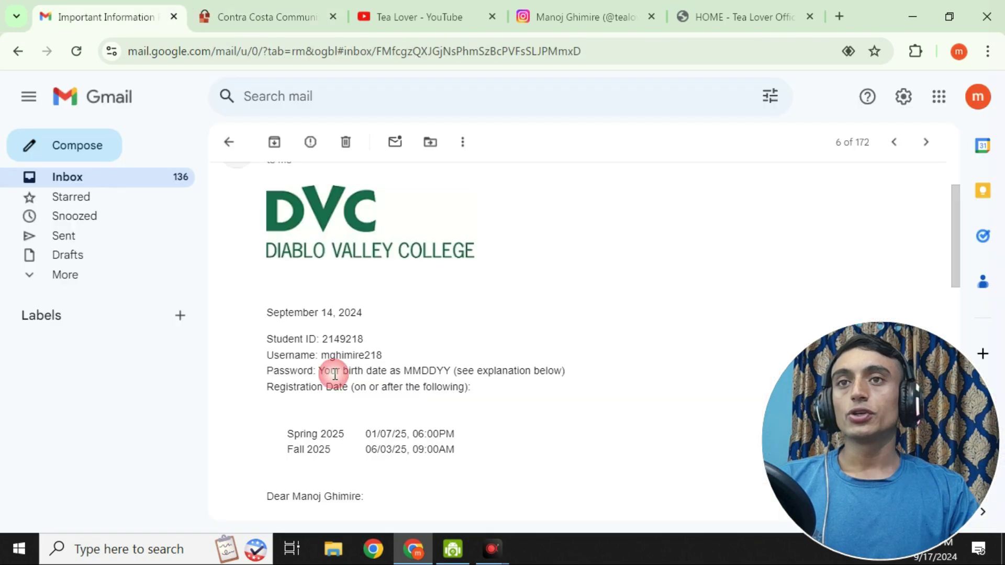
{"action": "left_click", "coordinate": [415, 371]}
{"action": "left_click", "coordinate": [436, 370]}
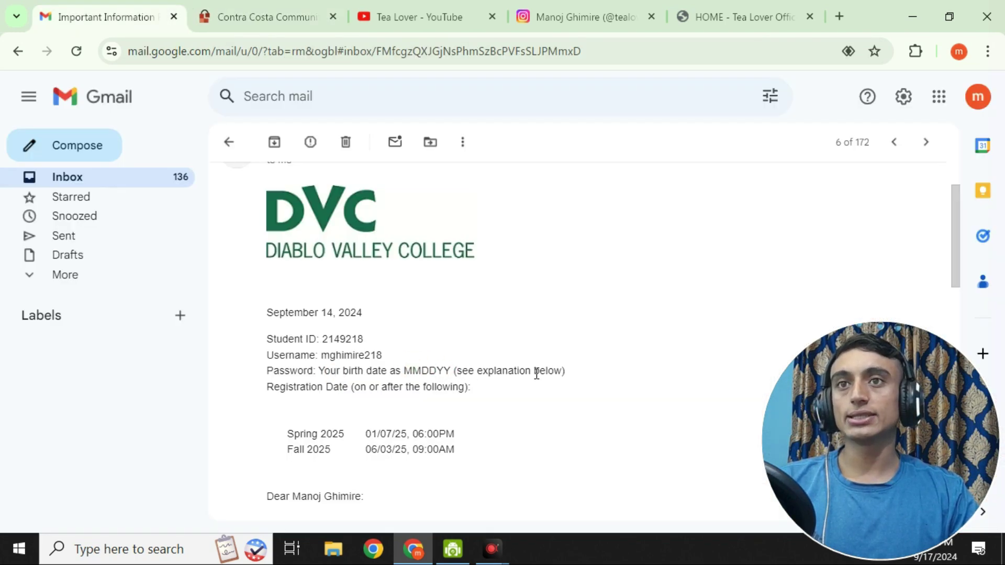
{"action": "key", "text": "ctrl+Tab"}
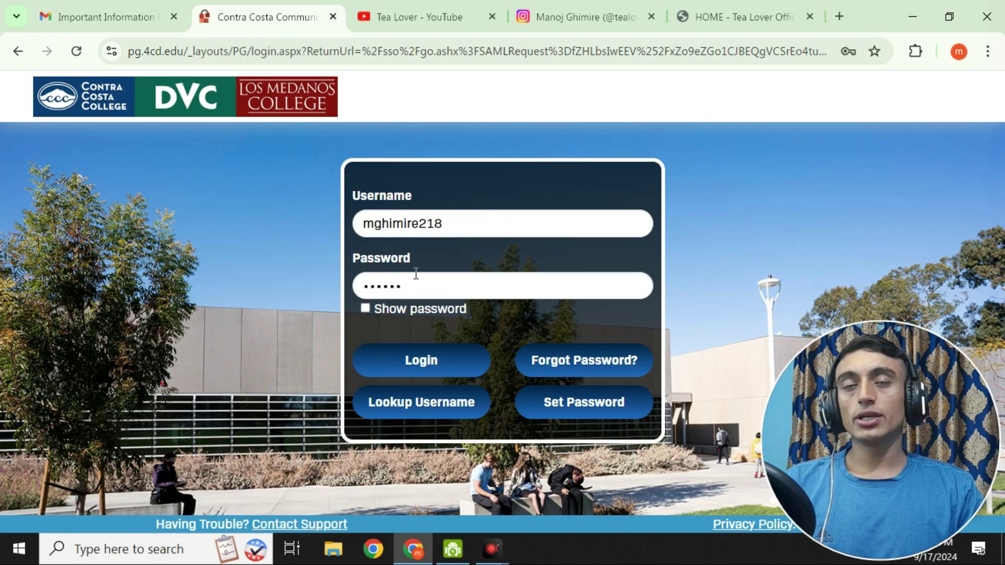
{"action": "key", "text": "ctrl+shift+Tab"}
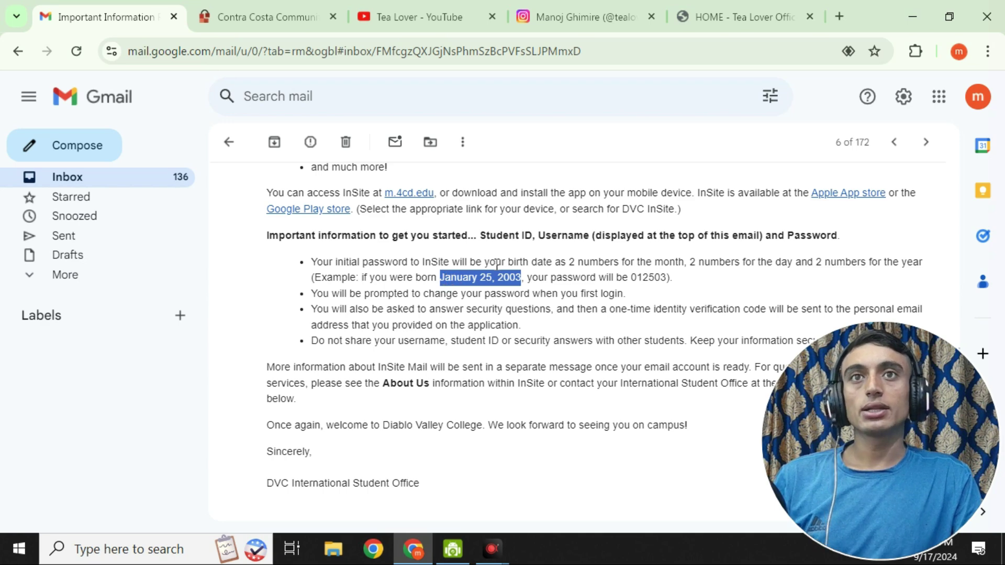
{"action": "left_click_drag", "start_coordinate": [643, 277], "coordinate": [661, 278]}
{"action": "left_click_drag", "start_coordinate": [509, 277], "coordinate": [526, 278]}
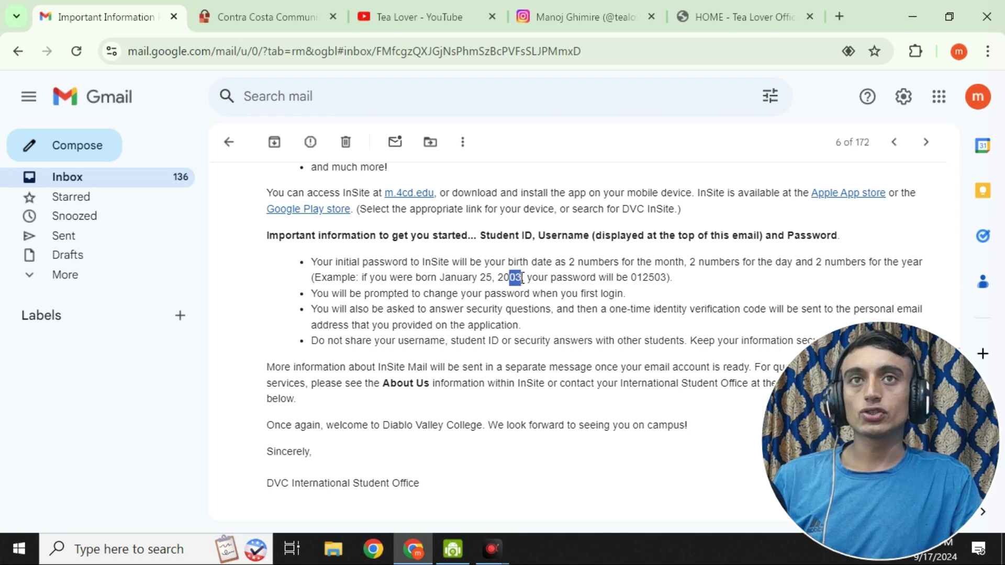
{"action": "left_click_drag", "start_coordinate": [669, 279], "coordinate": [630, 278]}
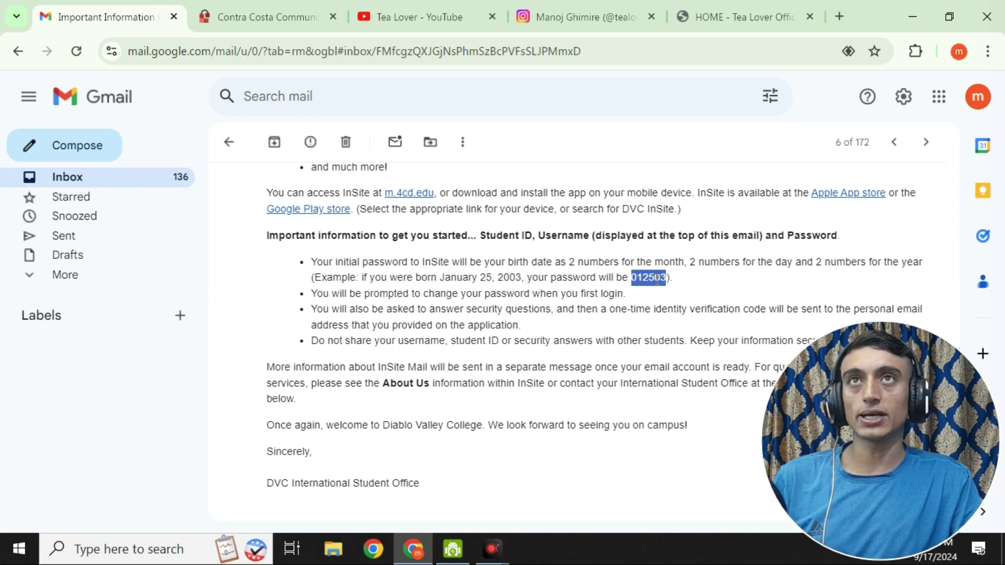
{"action": "left_click", "coordinate": [254, 16]}
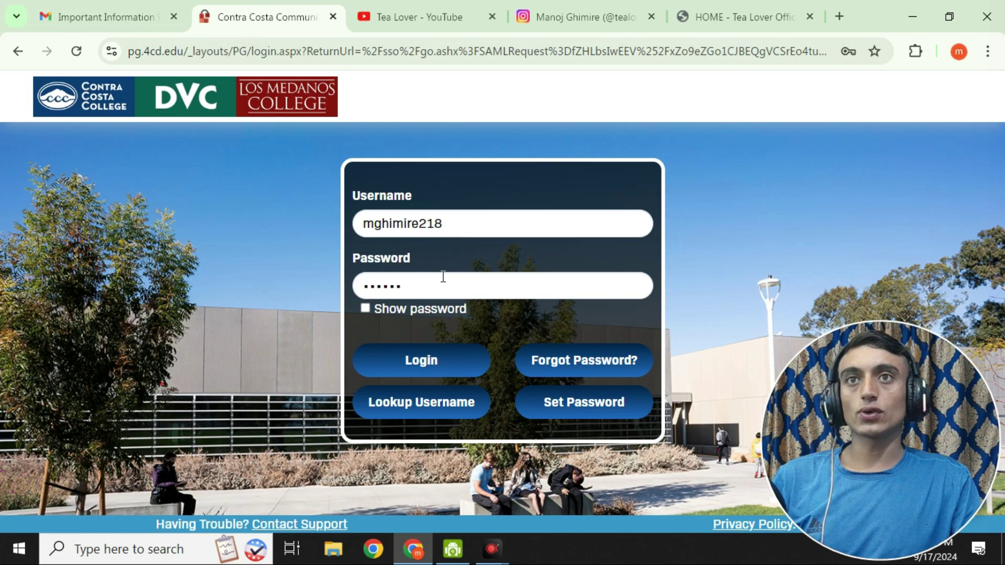
{"action": "left_click", "coordinate": [437, 369]}
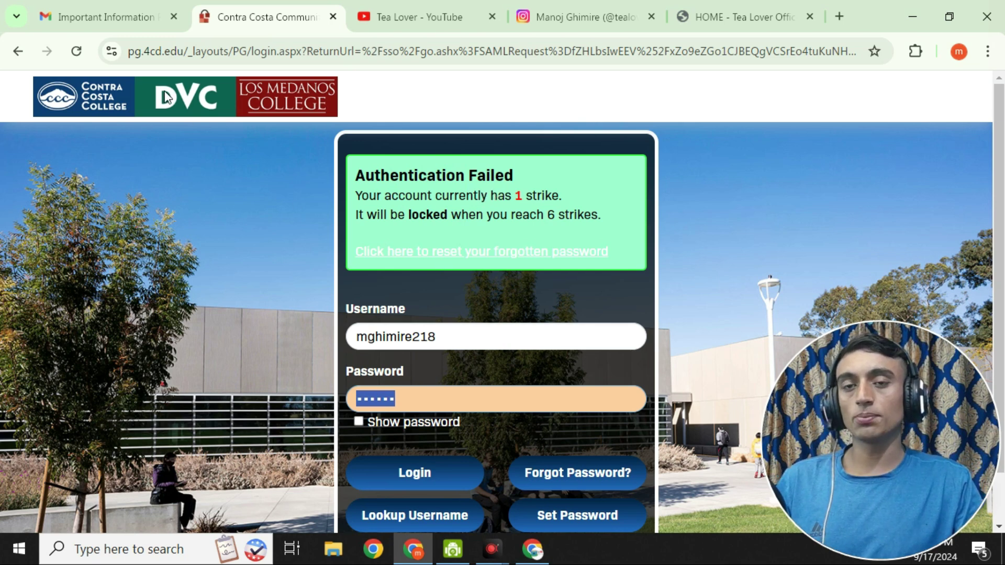
- Replace the entered password after rechecking the email's instructions, and submit the login again
{"action": "left_click_drag", "start_coordinate": [455, 397], "coordinate": [322, 397]}
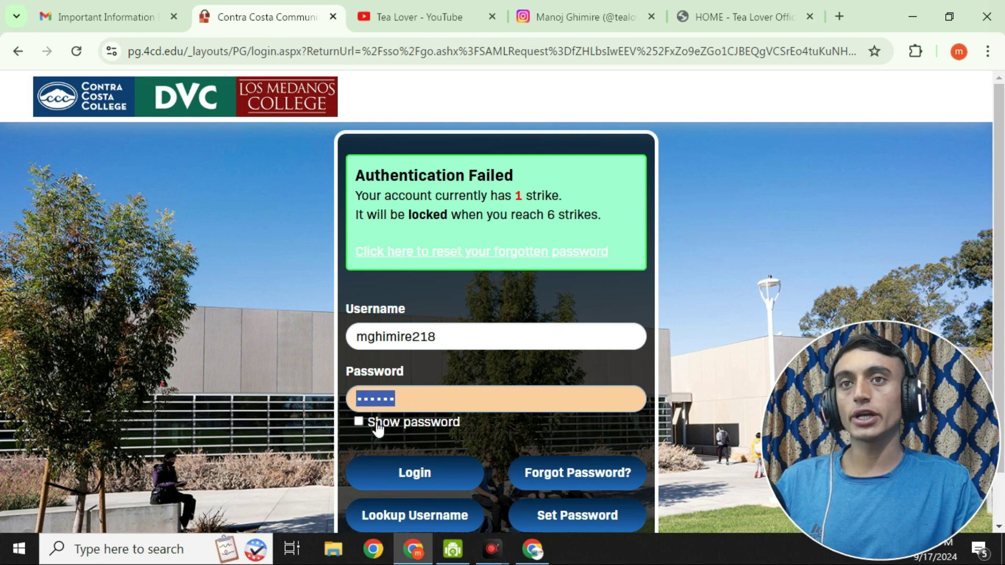
{"action": "left_click", "coordinate": [102, 6]}
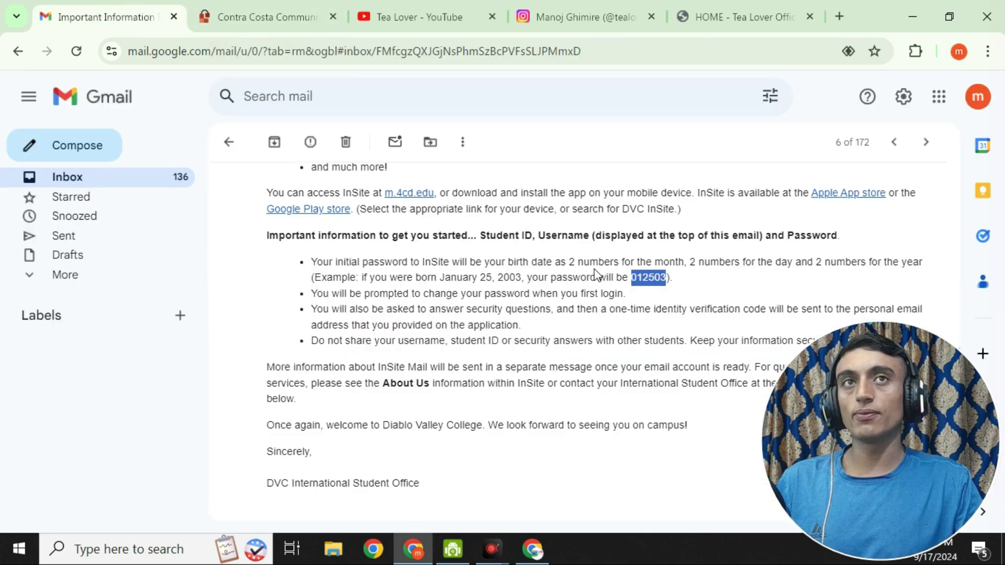
{"action": "left_click", "coordinate": [293, 10]}
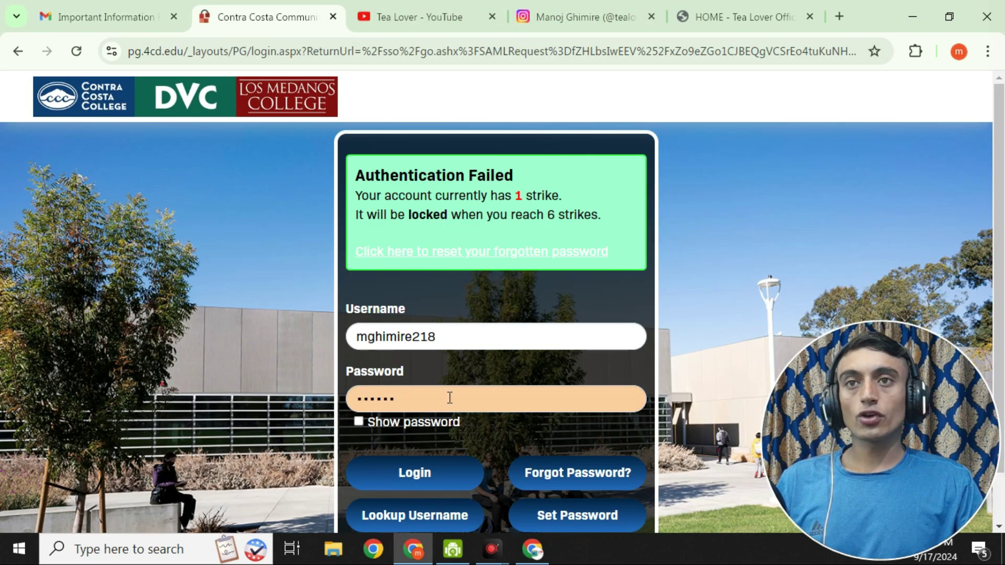
{"action": "left_click", "coordinate": [433, 476]}
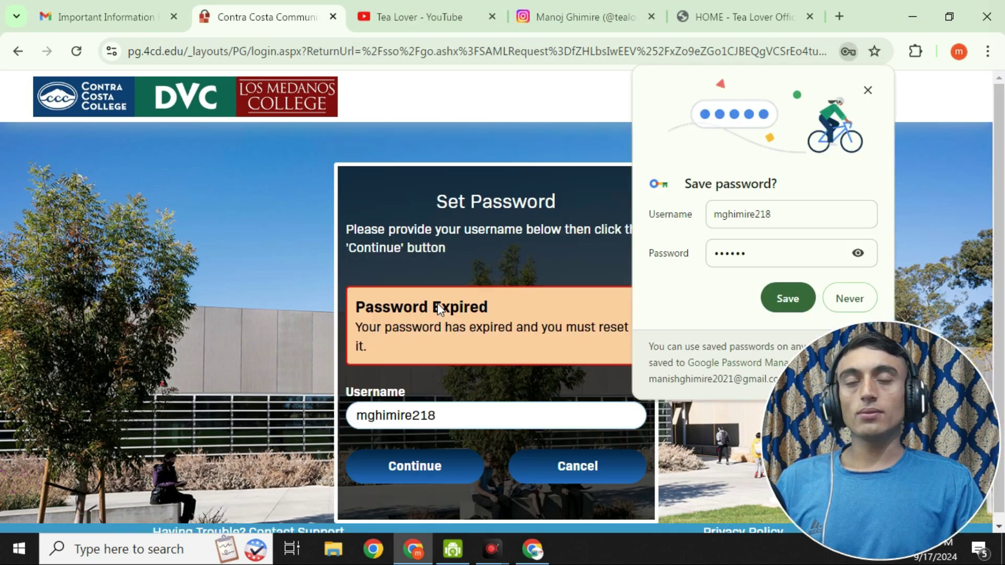
- Decline Chrome's save-password offer and continue the password reset for this username
{"action": "left_click", "coordinate": [849, 298]}
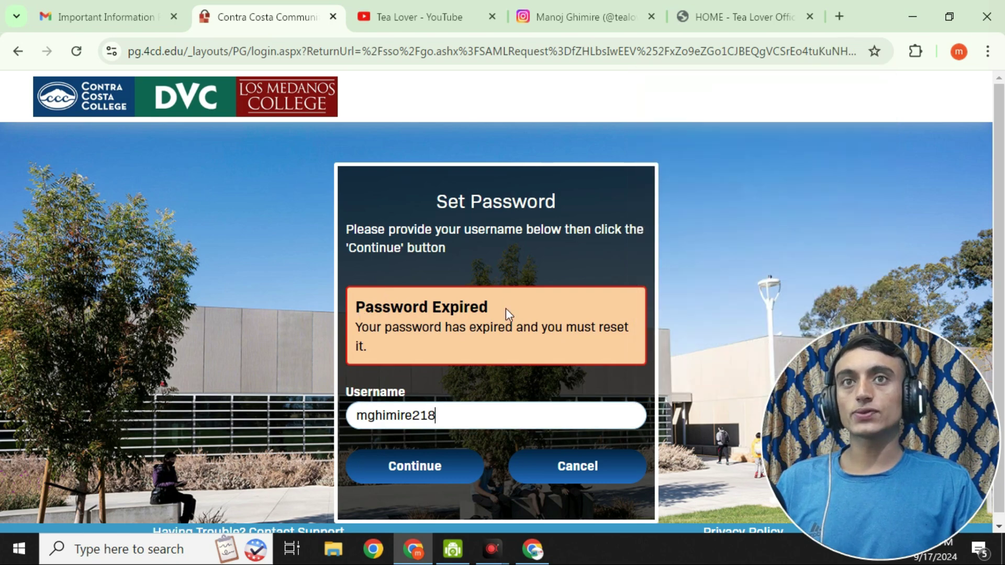
{"action": "scroll", "coordinate": [464, 390], "scroll_direction": "down", "scroll_amount": 1}
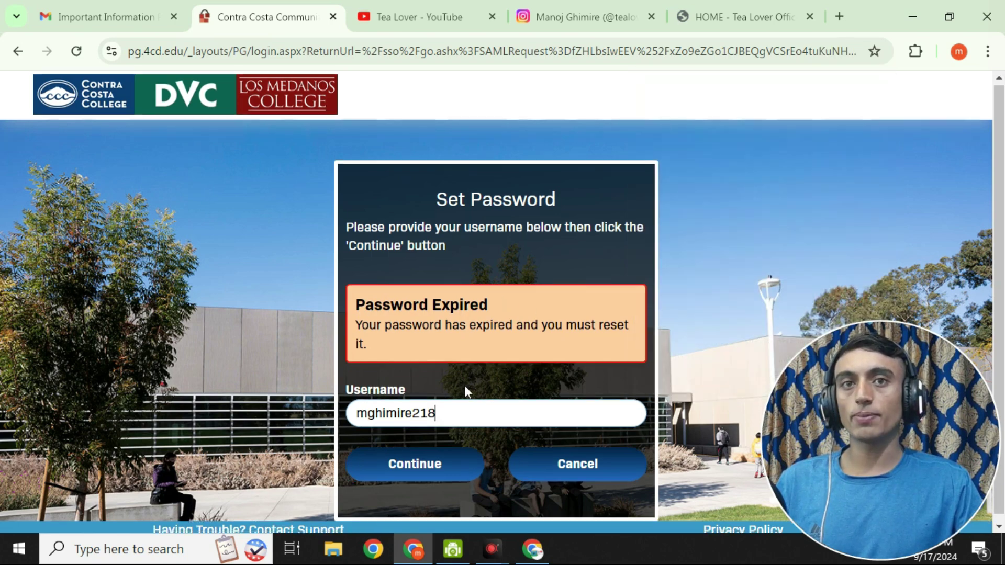
{"action": "left_click", "coordinate": [422, 456]}
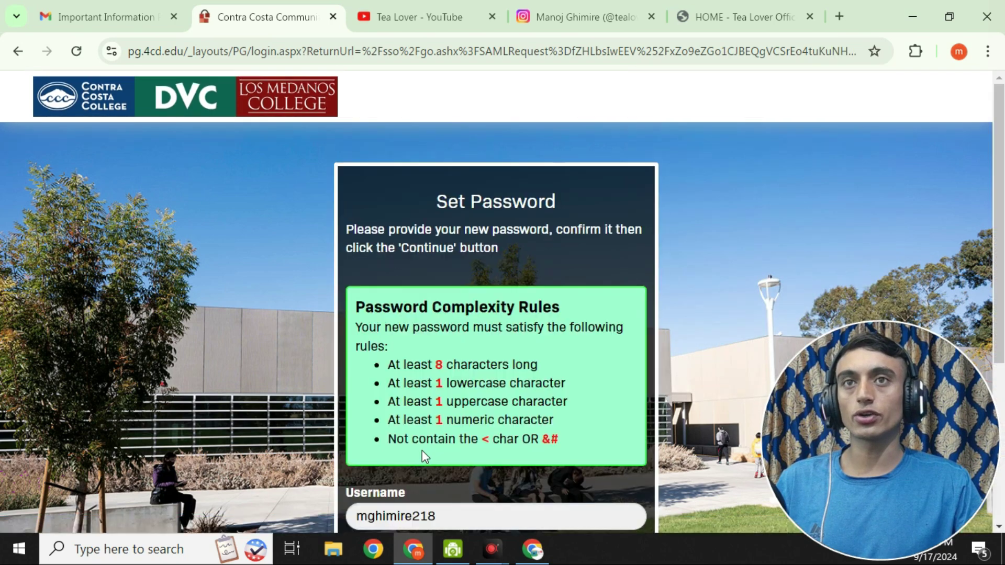
{"action": "scroll", "coordinate": [444, 390], "scroll_direction": "down", "scroll_amount": 5}
- Accept Chrome's suggested strong password as the new password, submit it, and continue to login
{"action": "left_click", "coordinate": [421, 339]}
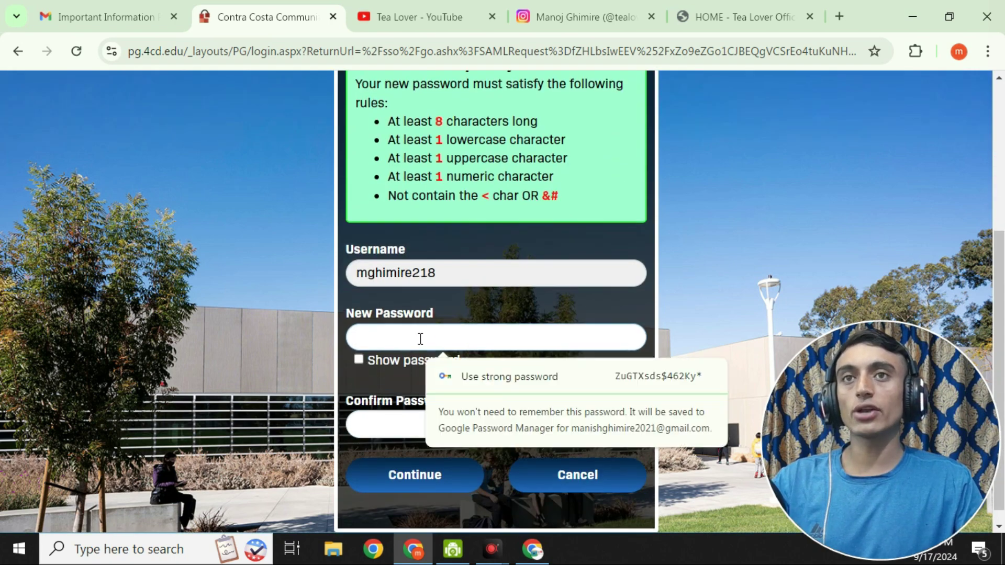
{"action": "key", "text": "Down"}
{"action": "key", "text": "Return"}
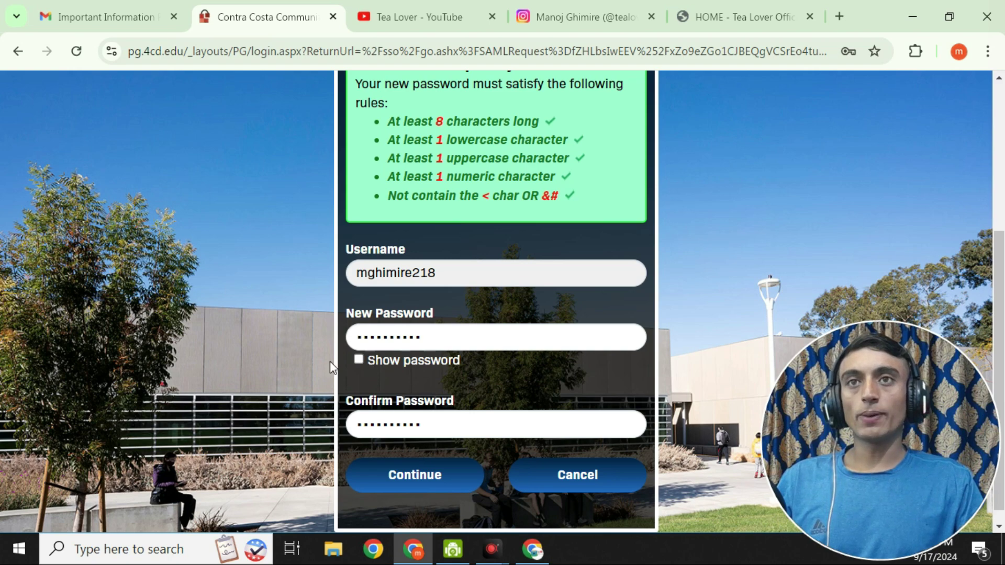
{"action": "scroll", "coordinate": [427, 478], "scroll_direction": "down", "scroll_amount": 1}
{"action": "left_click", "coordinate": [426, 476]}
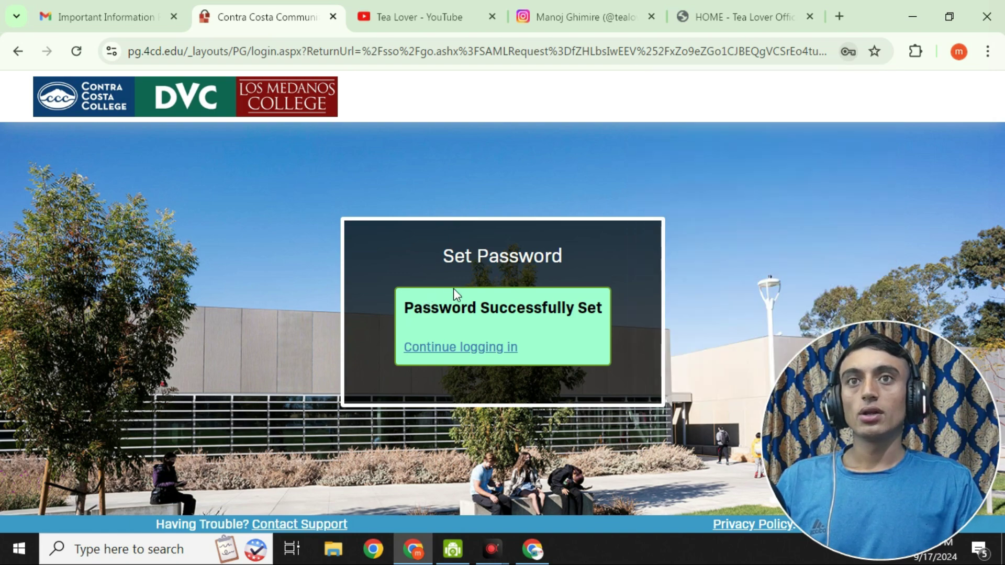
{"action": "left_click", "coordinate": [459, 350]}
- Reach the passcode step, then copy the one-time code from the 'New OTP for authentication' email
{"action": "left_click", "coordinate": [457, 354]}
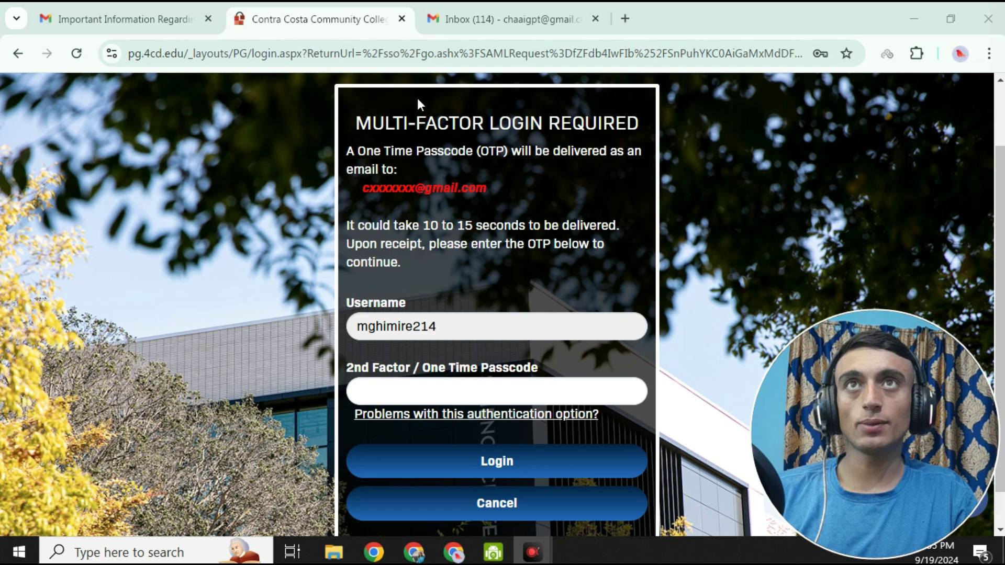
{"action": "left_click", "coordinate": [533, 20]}
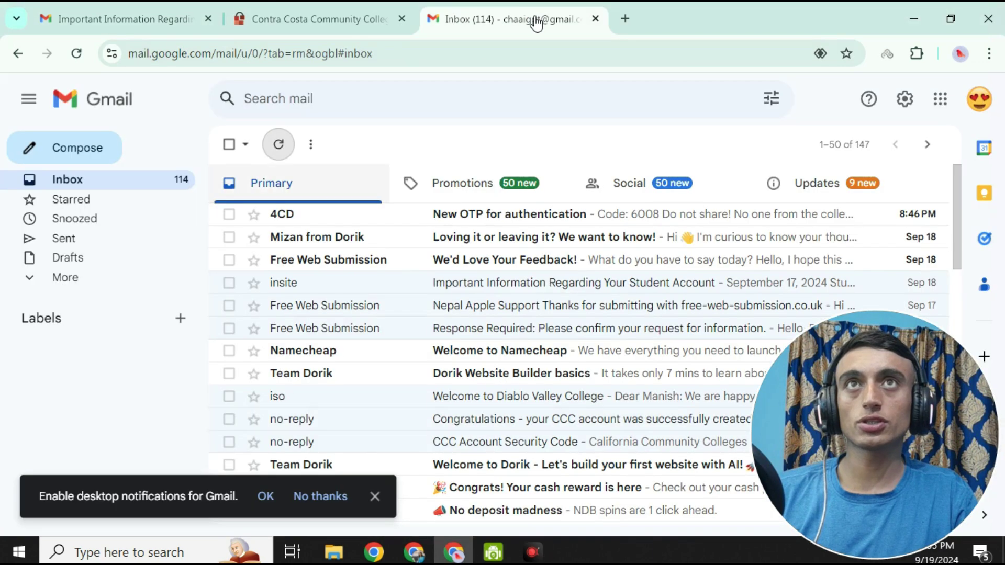
{"action": "left_click", "coordinate": [548, 222]}
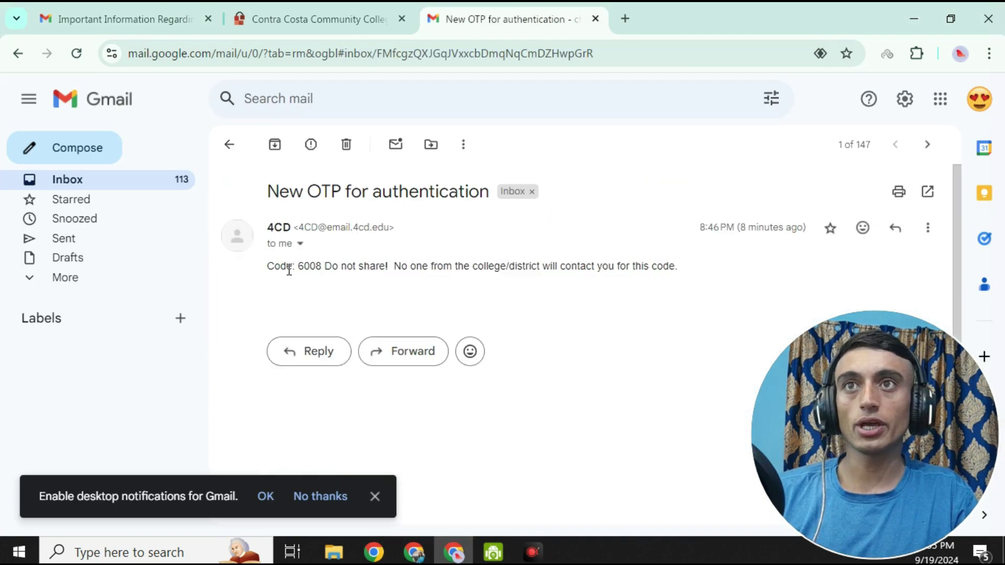
{"action": "double_click", "coordinate": [313, 267]}
{"action": "right_click", "coordinate": [323, 273]}
{"action": "left_click", "coordinate": [341, 285]}
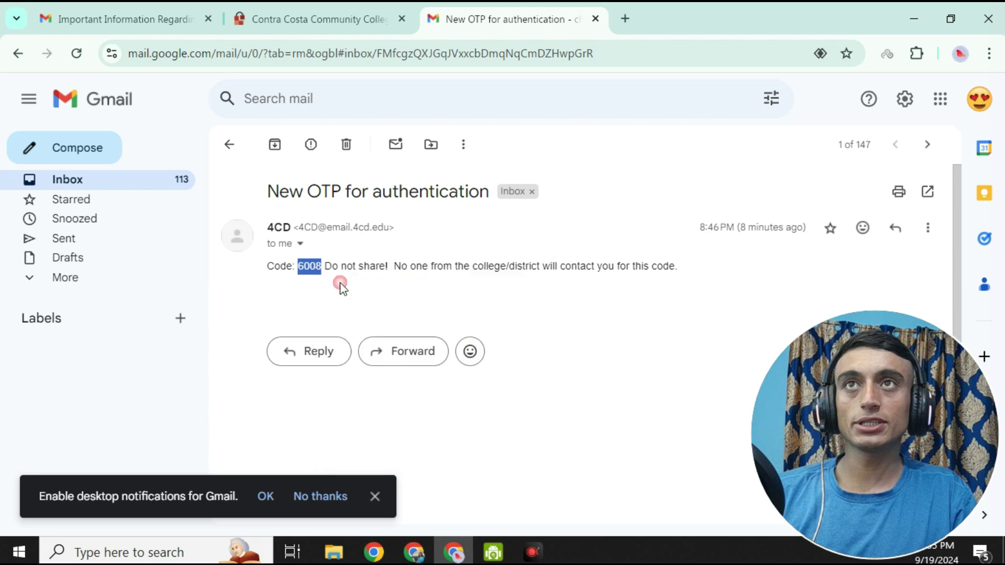
- Paste the one-time code into the 2nd Factor field and log in to InSite
{"action": "left_click", "coordinate": [309, 20]}
{"action": "right_click", "coordinate": [413, 392]}
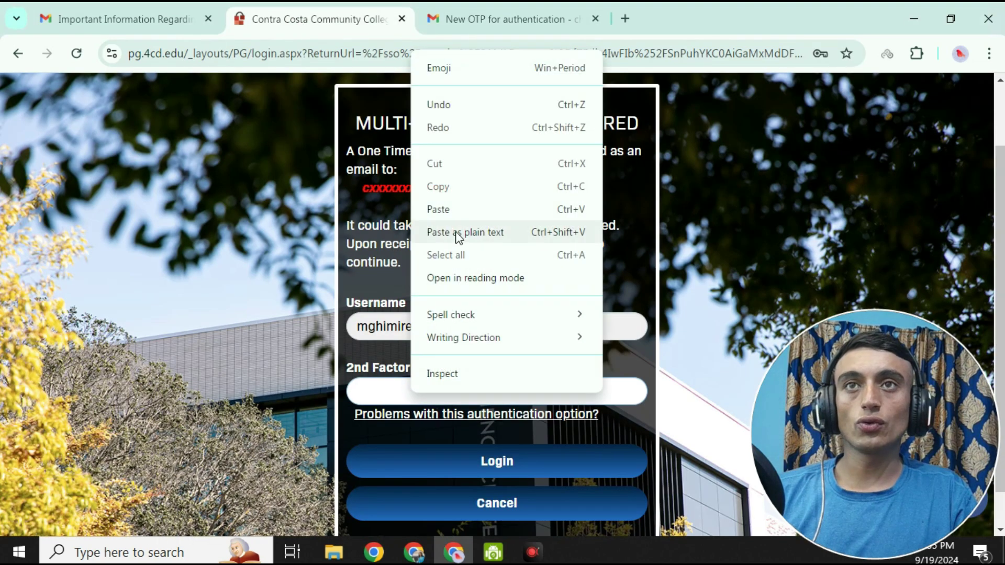
{"action": "left_click", "coordinate": [449, 211]}
{"action": "left_click", "coordinate": [533, 469]}
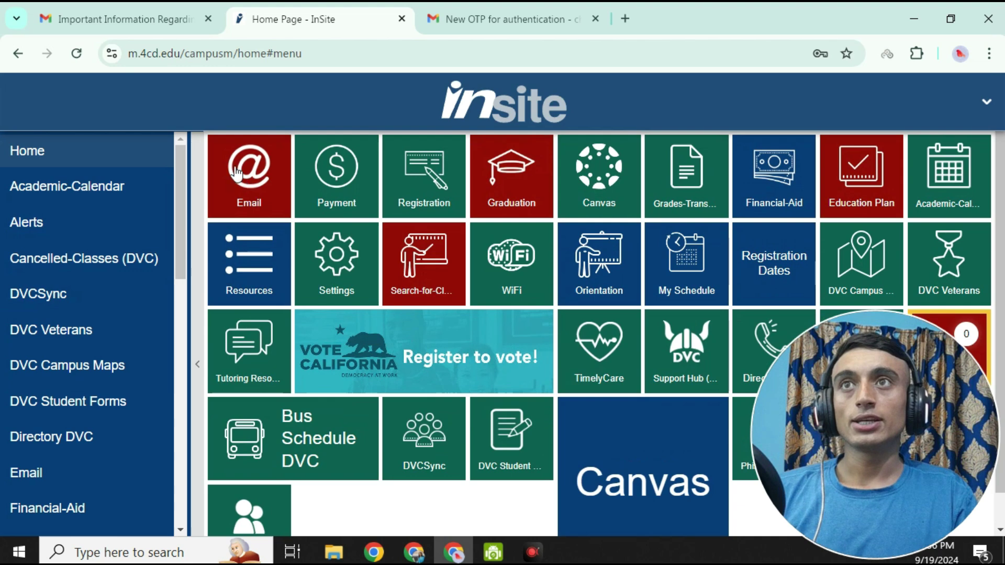
- Open the student Outlook mailbox from InSite's Email tile and view the signed-in account
{"action": "left_click", "coordinate": [255, 200]}
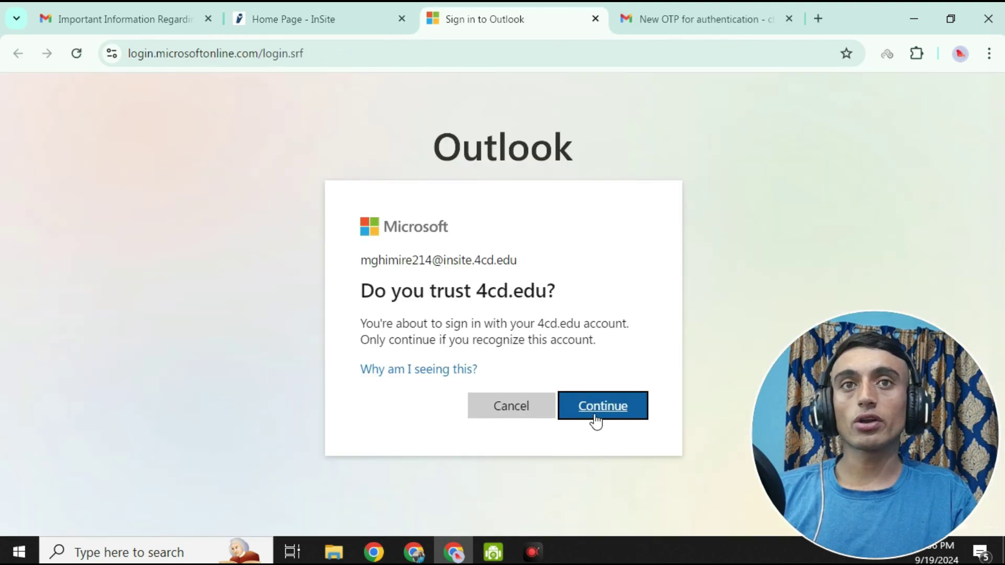
{"action": "left_click", "coordinate": [596, 419]}
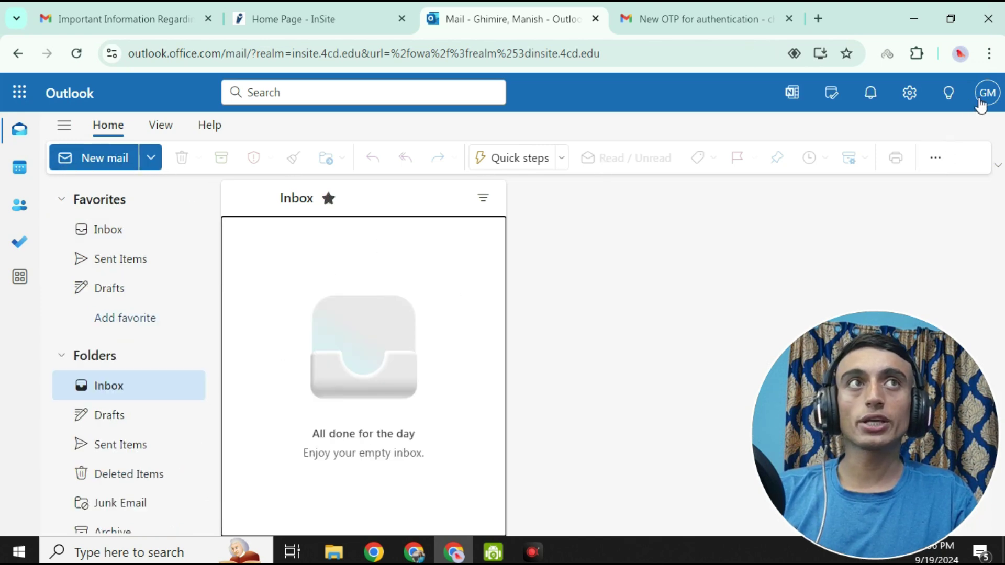
{"action": "left_click", "coordinate": [988, 93]}
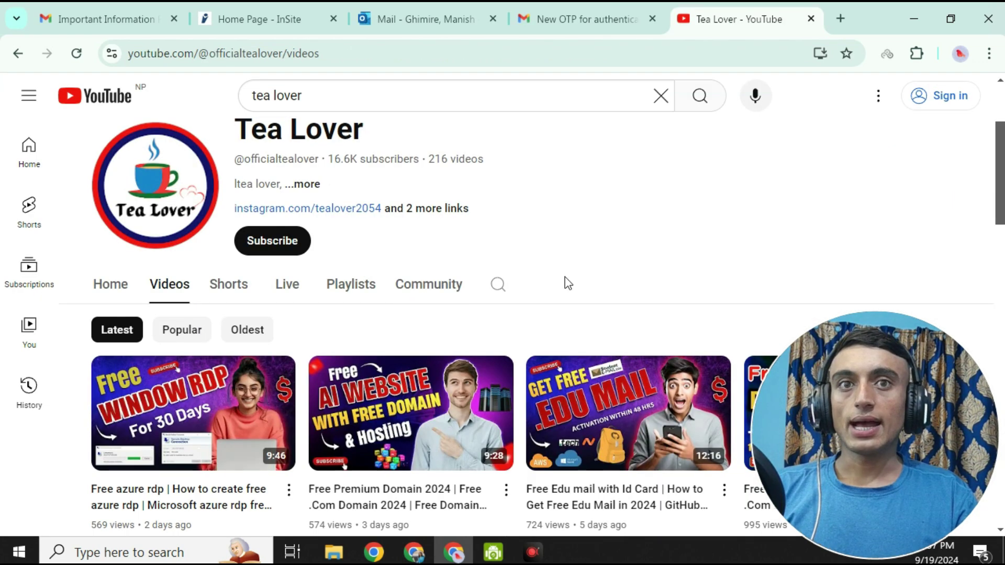
- Scroll the Tea Lover videos page, then return to the Outlook Mail tab
{"action": "scroll", "coordinate": [573, 234], "scroll_direction": "down", "scroll_amount": 2}
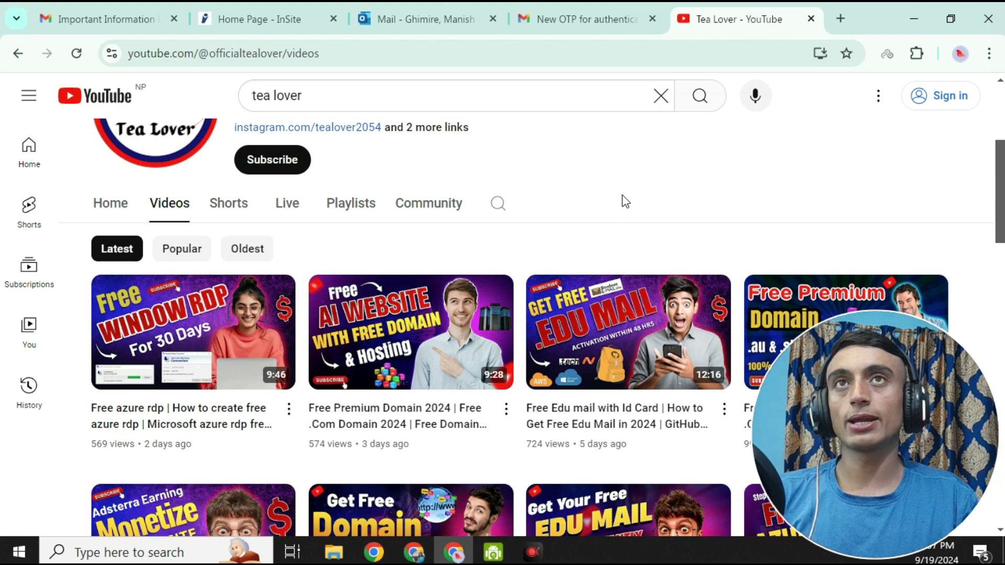
{"action": "left_click", "coordinate": [401, 21]}
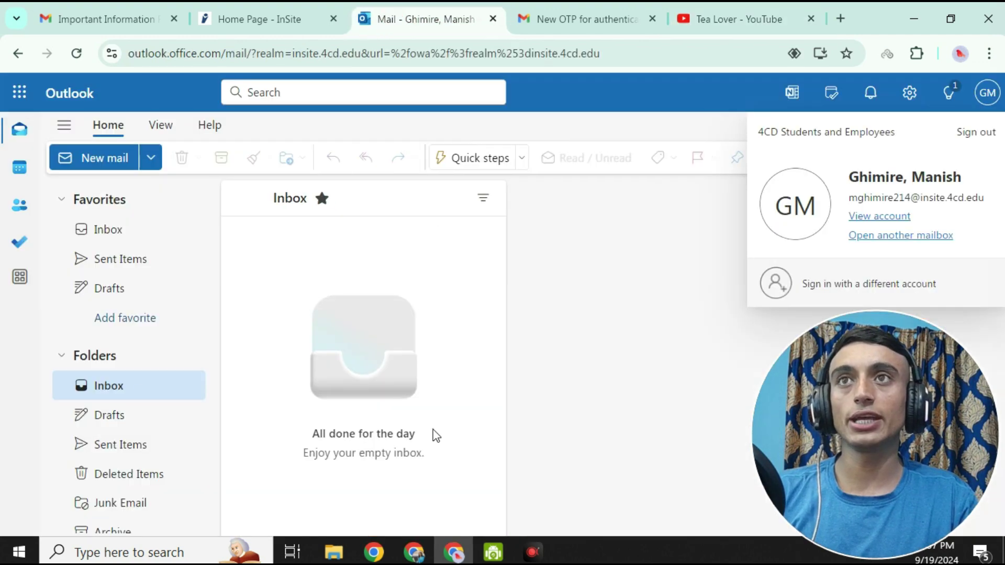
- Check the signed-in student account on Outlook's Inbox, then return to the InSite Home Page tab
{"action": "left_click", "coordinate": [142, 231]}
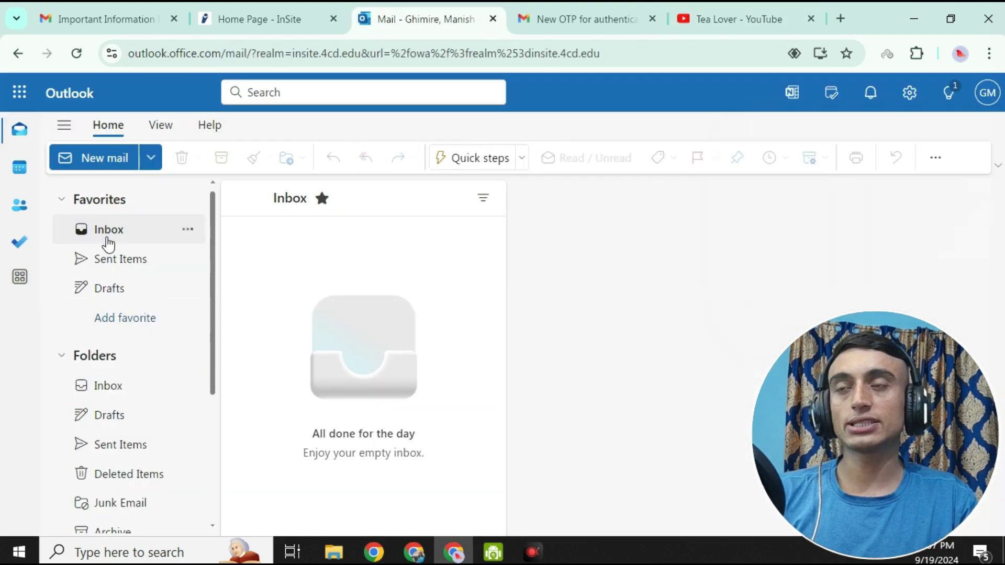
{"action": "left_click", "coordinate": [989, 94]}
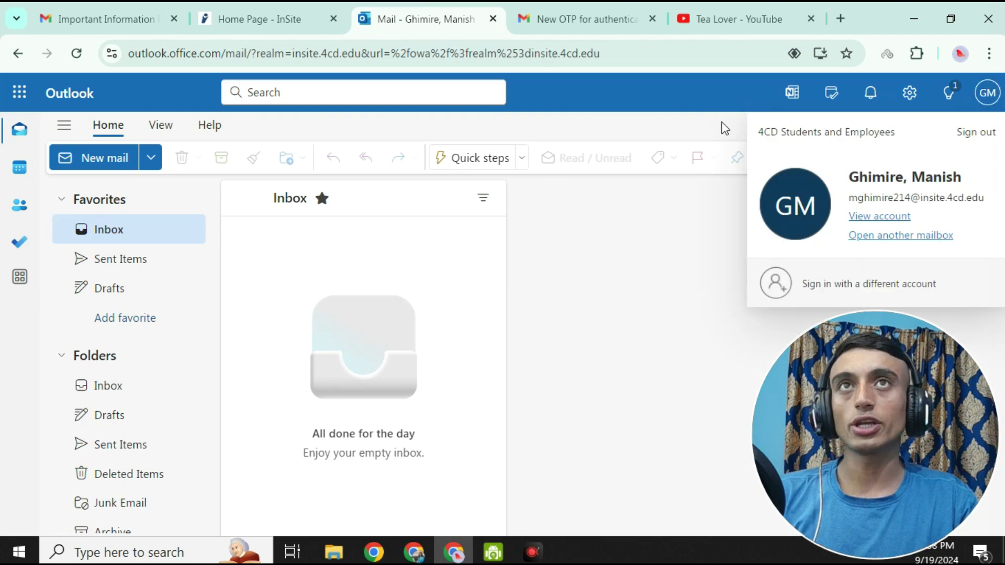
{"action": "left_click", "coordinate": [224, 19]}
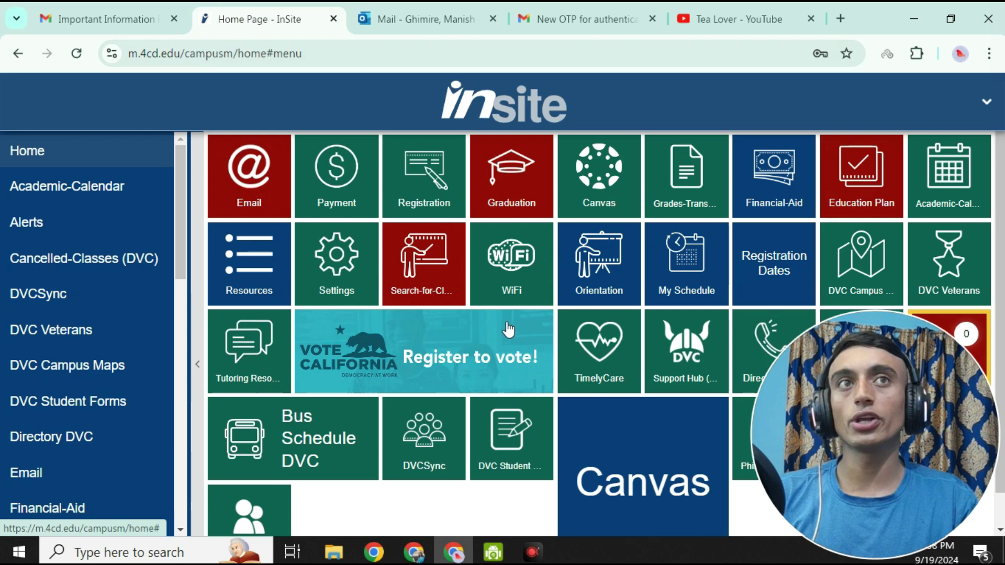
{"action": "scroll", "coordinate": [508, 324], "scroll_direction": "down", "scroll_amount": 1}
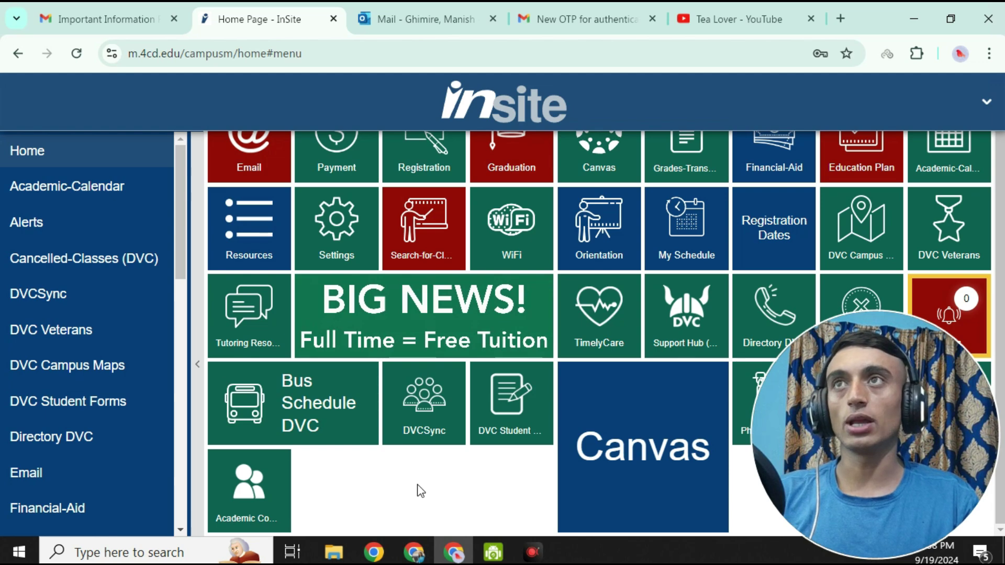
- Browse the InSite tile grid, then open a new Chrome tab on the Google start page
{"action": "scroll", "coordinate": [445, 432], "scroll_direction": "up", "scroll_amount": 1}
{"action": "scroll", "coordinate": [100, 335], "scroll_direction": "down", "scroll_amount": 5}
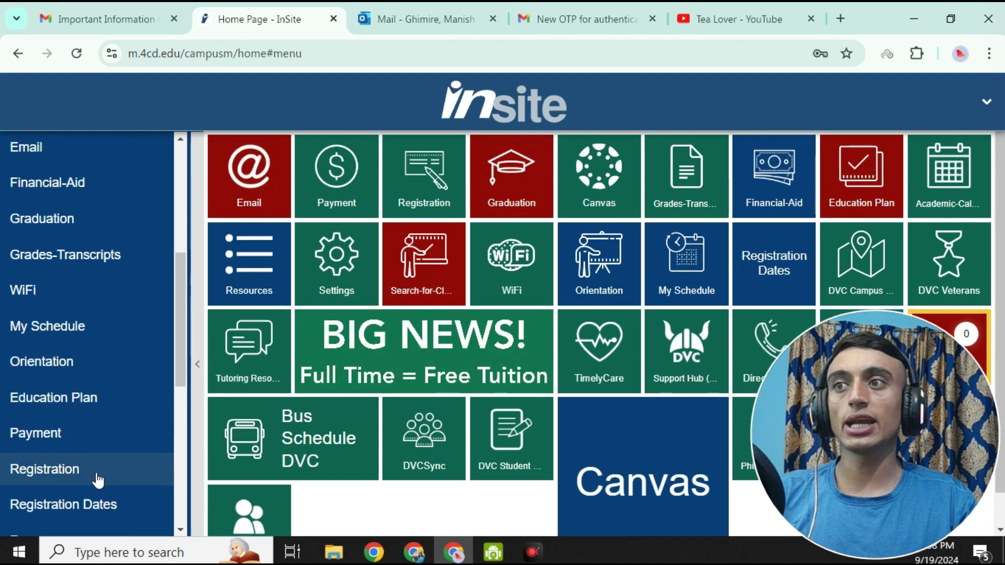
{"action": "scroll", "coordinate": [416, 329], "scroll_direction": "down", "scroll_amount": 1}
{"action": "scroll", "coordinate": [417, 328], "scroll_direction": "up", "scroll_amount": 1}
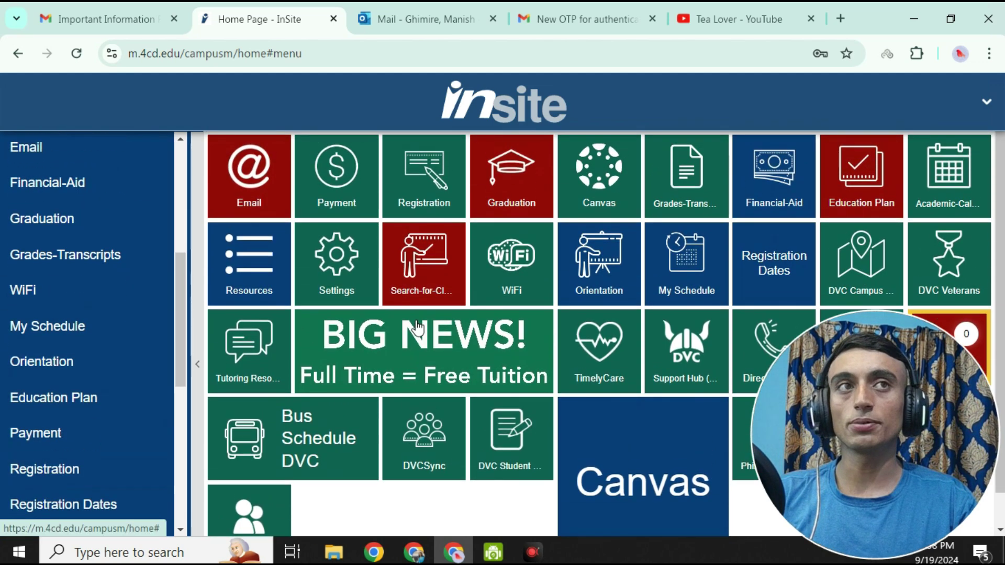
{"action": "left_click", "coordinate": [832, 24]}
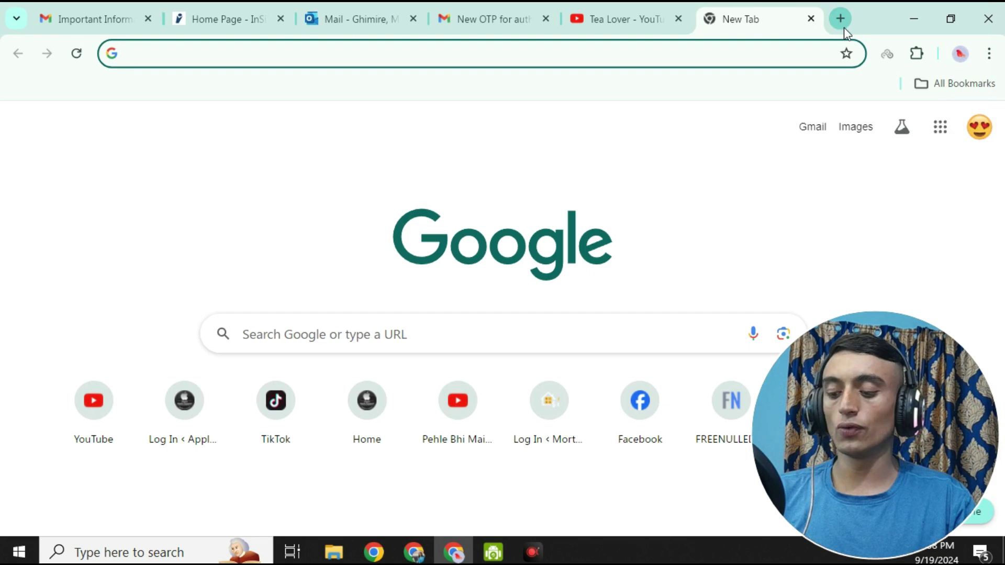
- Search 'github student developer pack', load education.github.com/pack, then return to the YouTube tab
{"action": "type", "text": "github"}
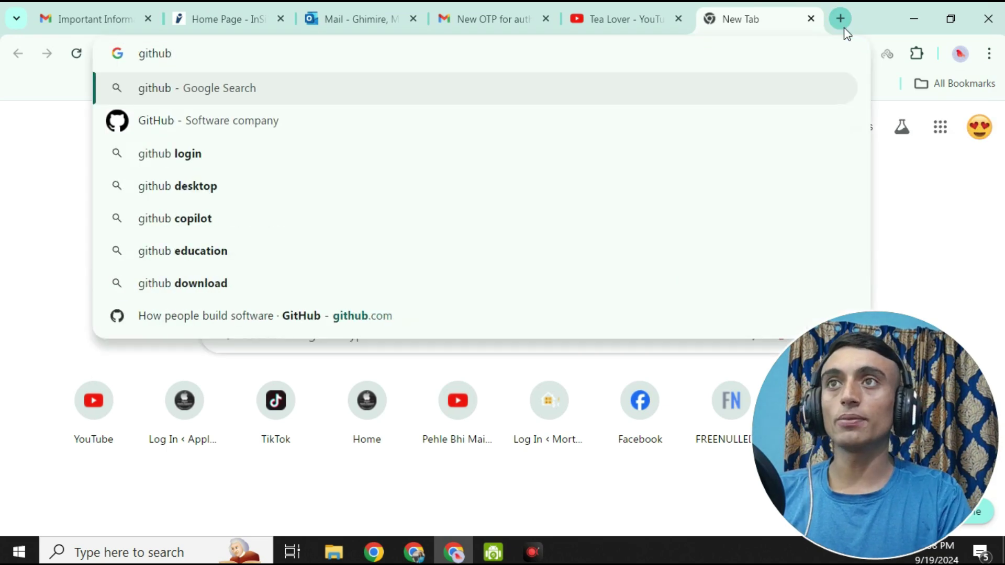
{"action": "type", "text": " student"}
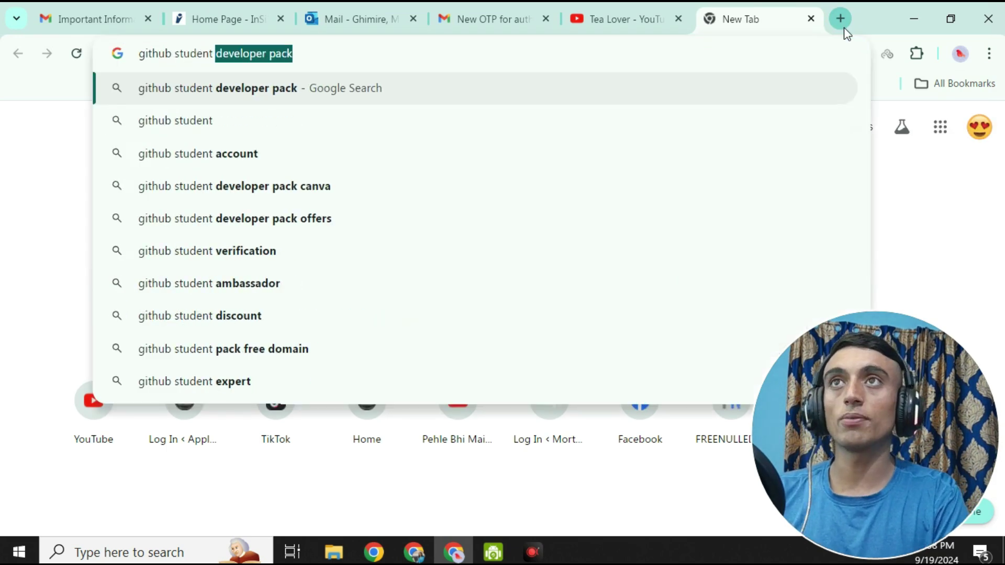
{"action": "key", "text": "Return"}
{"action": "left_click", "coordinate": [343, 254]}
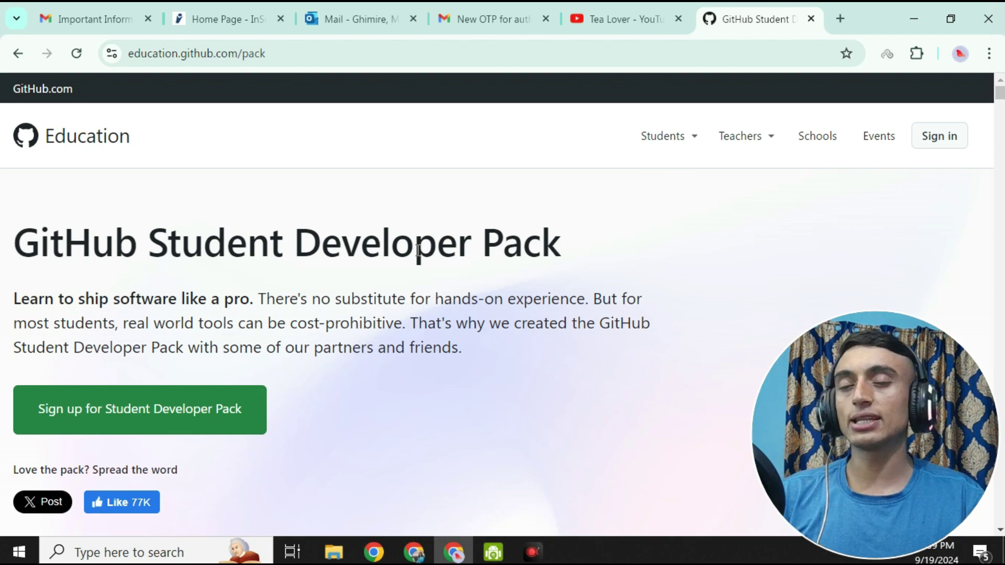
{"action": "left_click", "coordinate": [626, 17]}
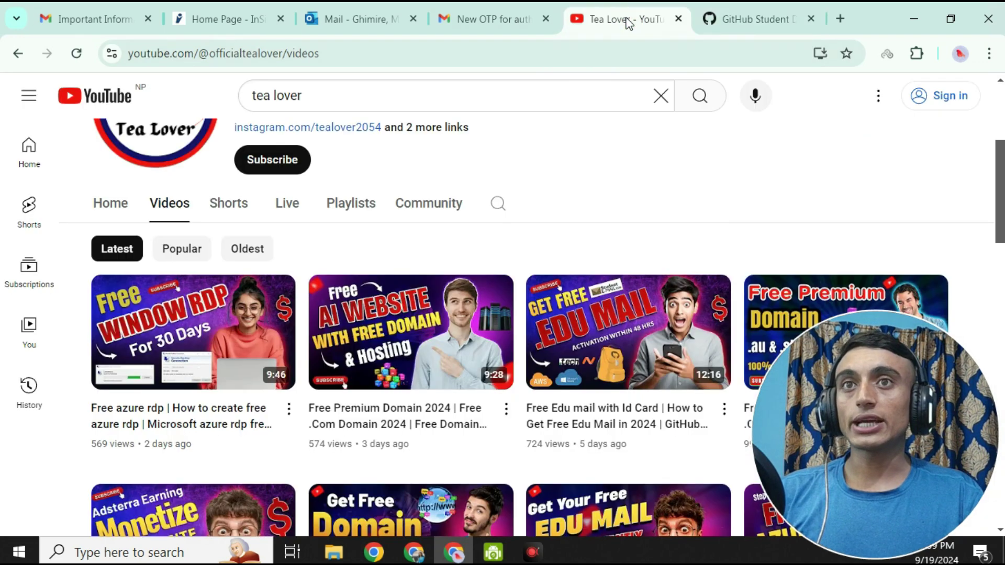